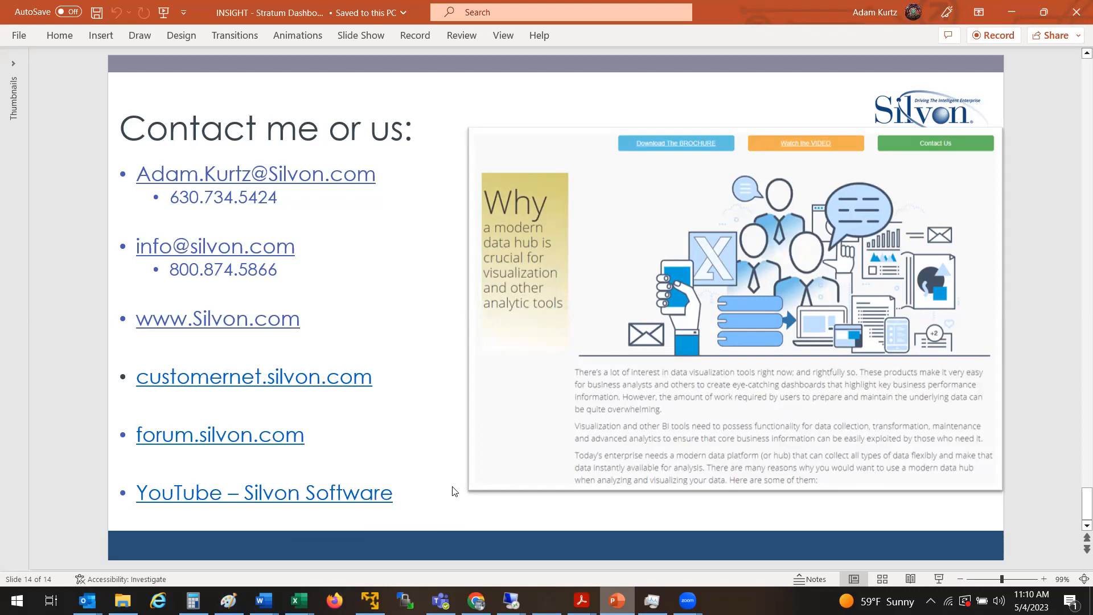
Bring the Stratum dashboard in Chrome to the front and scroll through its charts
{"action": "mouse_move", "coordinate": [476, 600]}
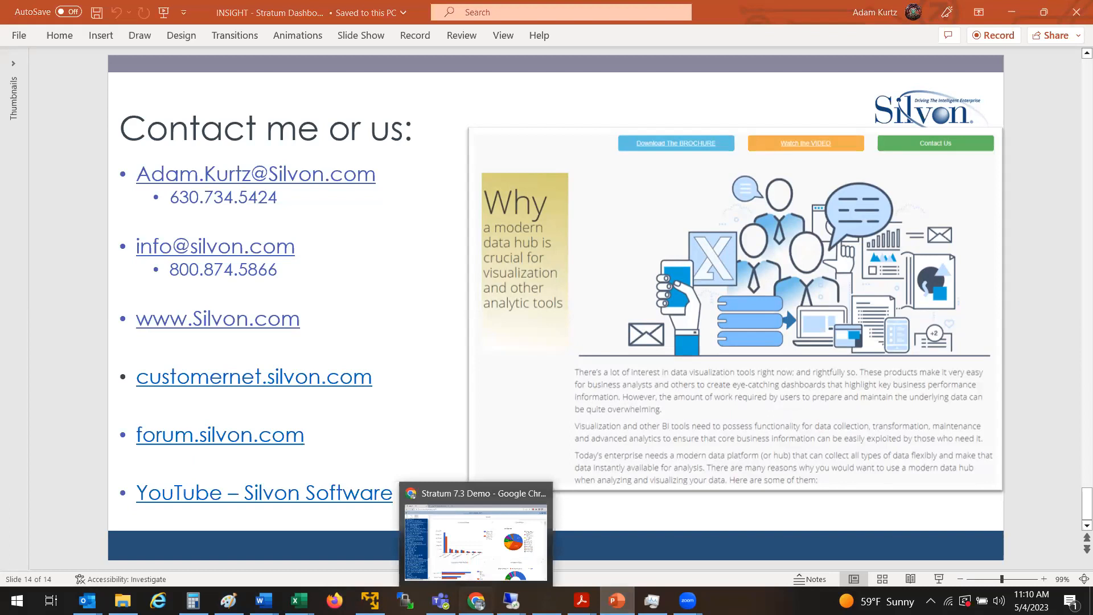
{"action": "left_click", "coordinate": [476, 541]}
{"action": "left_click_drag", "start_coordinate": [1077, 137], "coordinate": [1078, 194]}
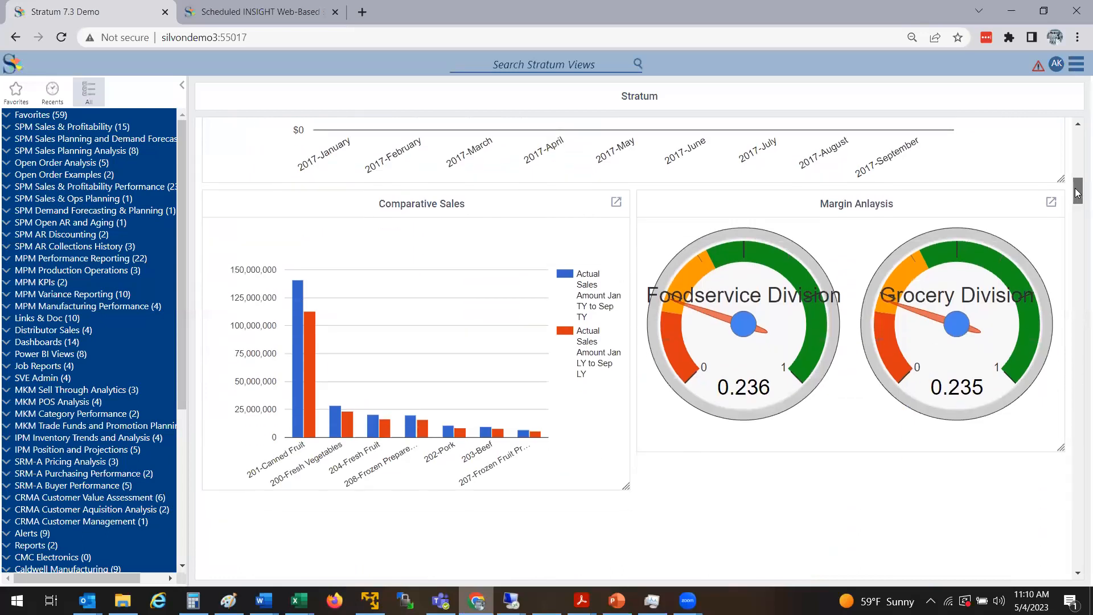
{"action": "left_click_drag", "start_coordinate": [1078, 193], "coordinate": [1077, 129]}
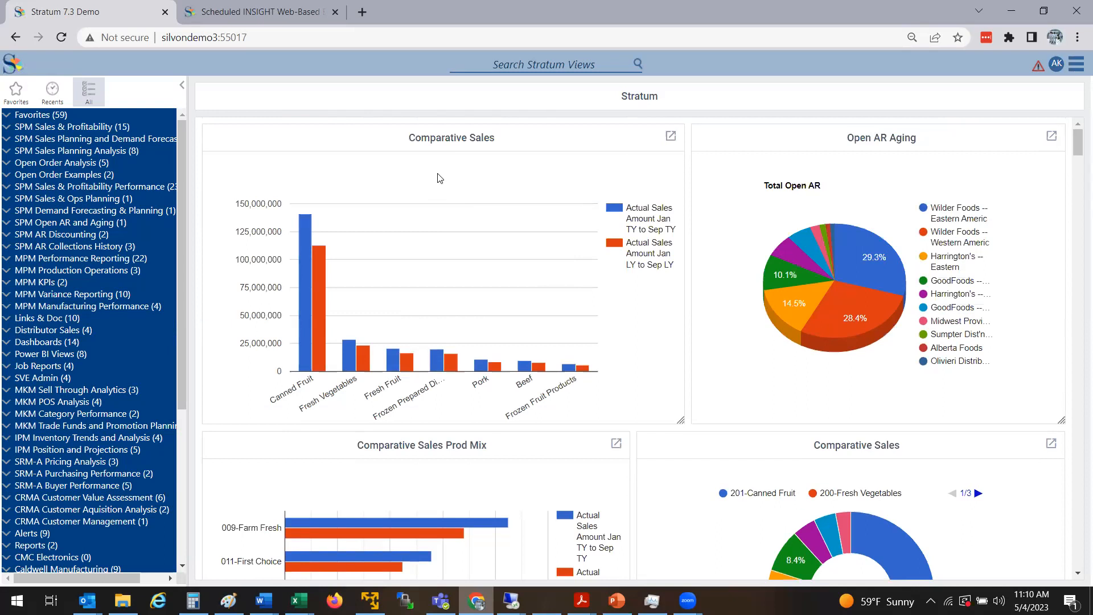
Select the Canned Fruit bar and show the Comparative Sales widget's pop-out options
{"action": "mouse_move", "coordinate": [317, 268]}
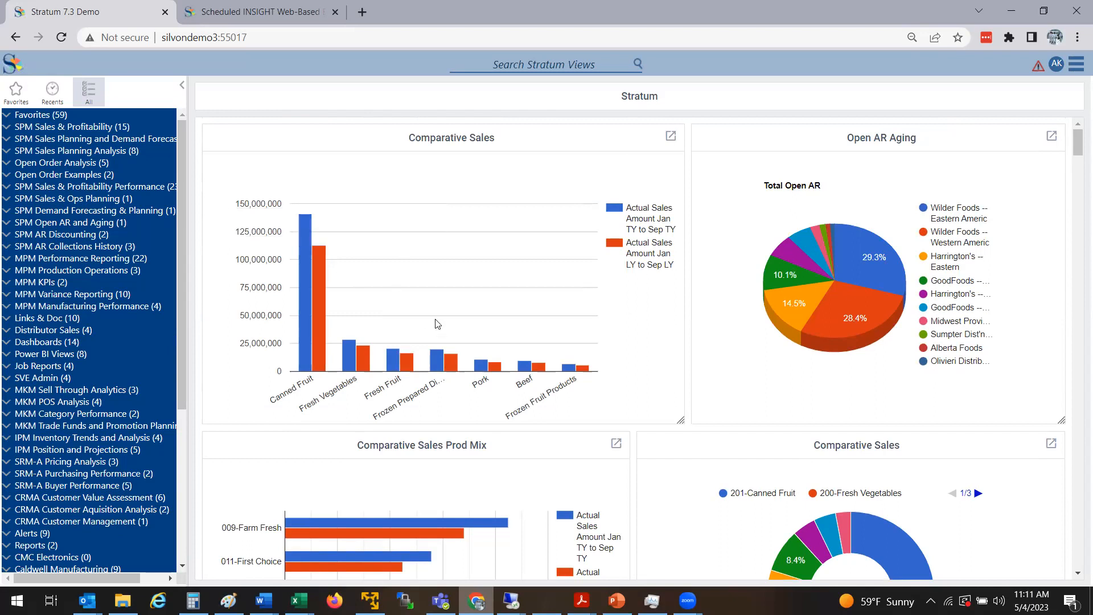
{"action": "left_click", "coordinate": [320, 278]}
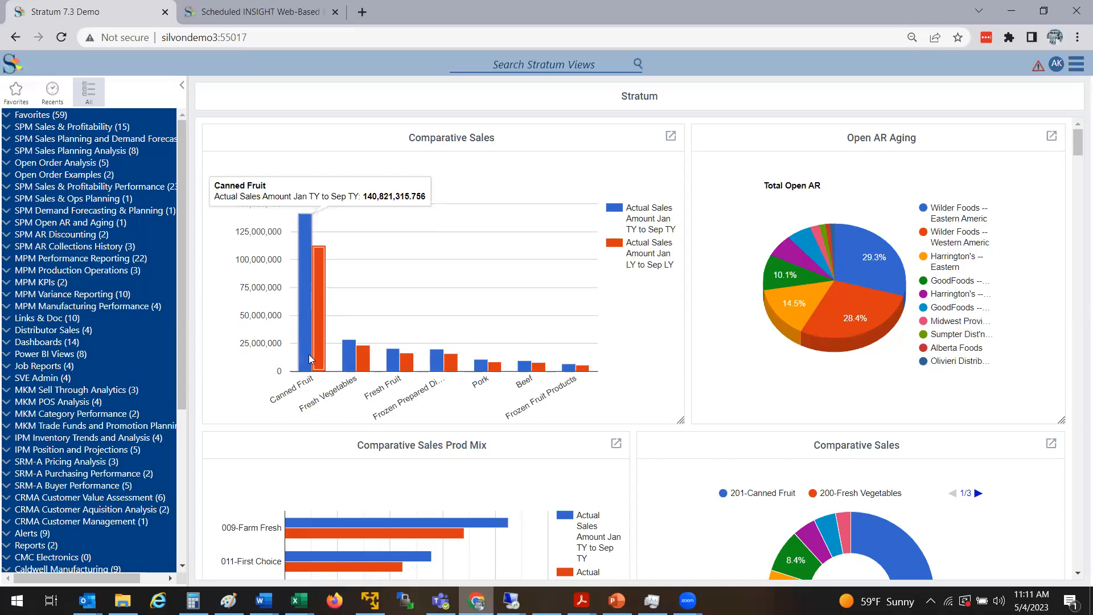
{"action": "left_click", "coordinate": [671, 137]}
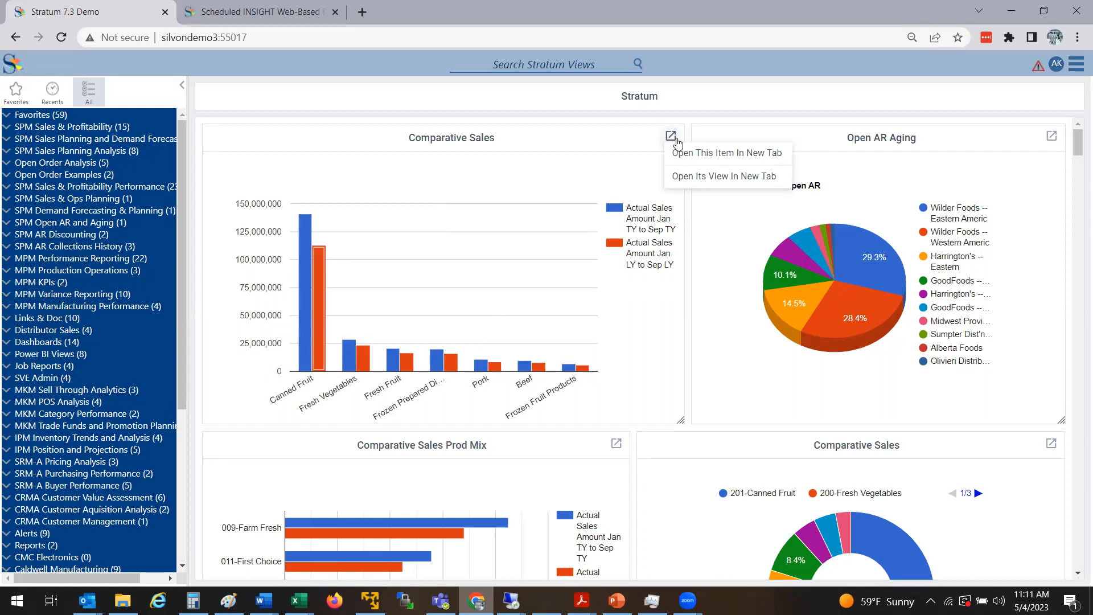
Open Comparative Sales' underlying view, not just the full-page chart, as a sales table in a new tab
{"action": "left_click", "coordinate": [704, 159]}
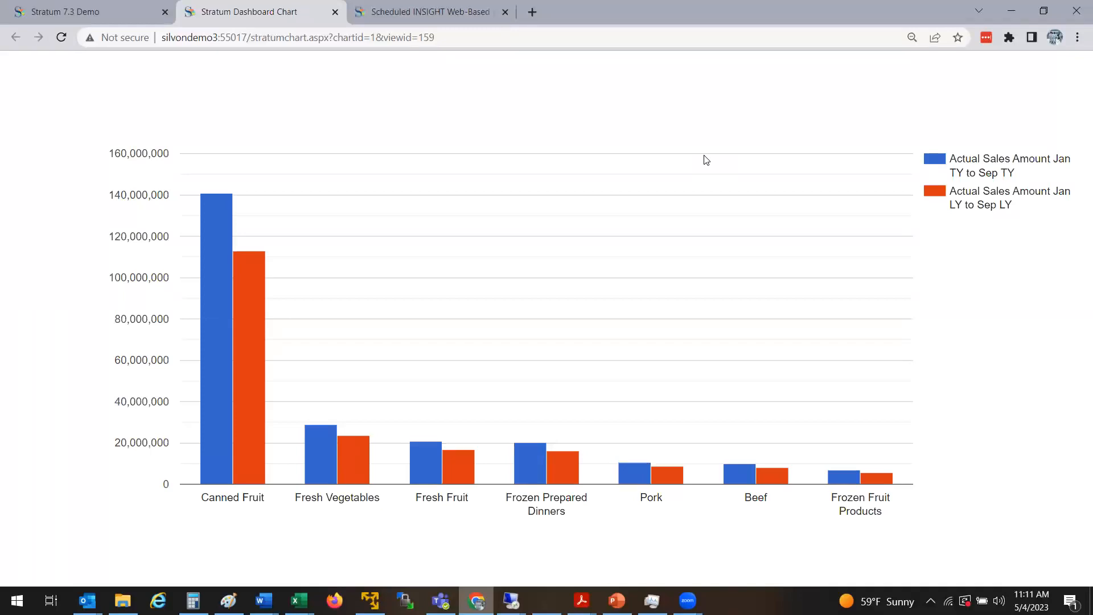
{"action": "left_click", "coordinate": [335, 12]}
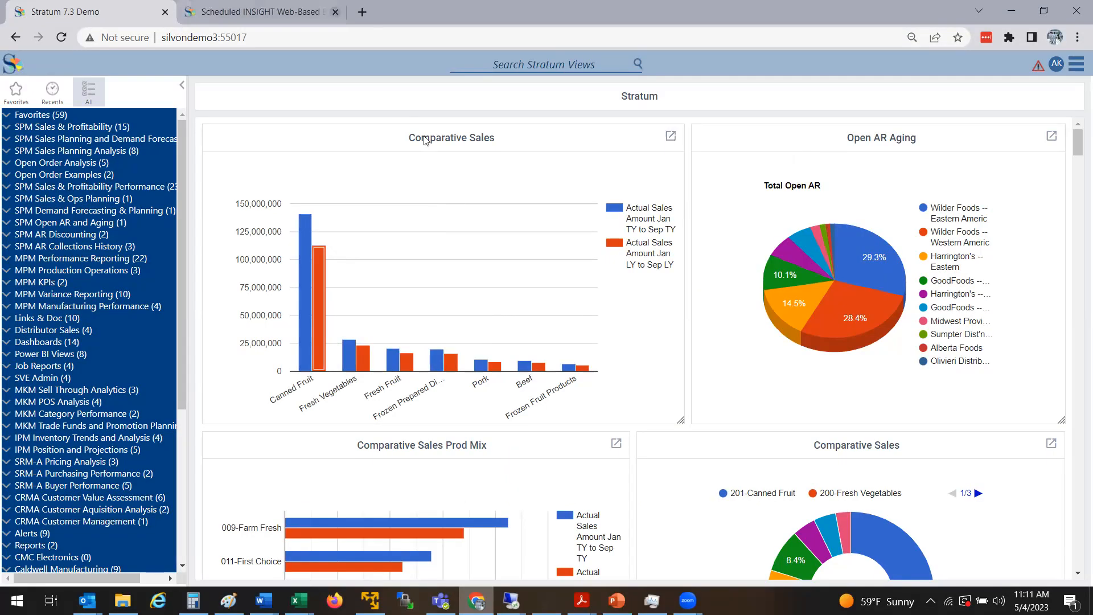
{"action": "left_click", "coordinate": [664, 142]}
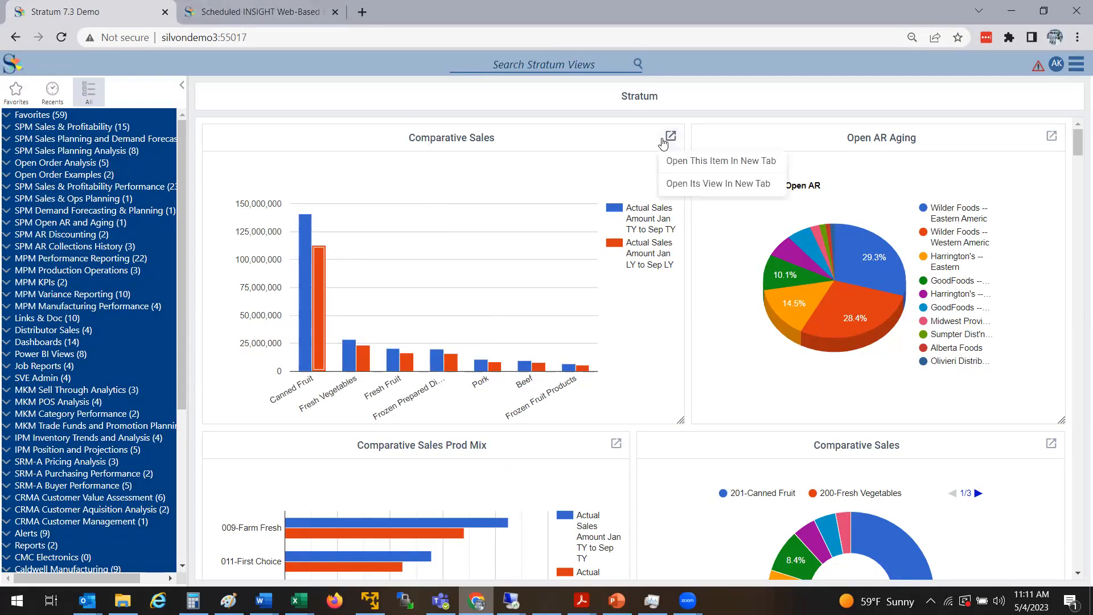
{"action": "left_click", "coordinate": [689, 185]}
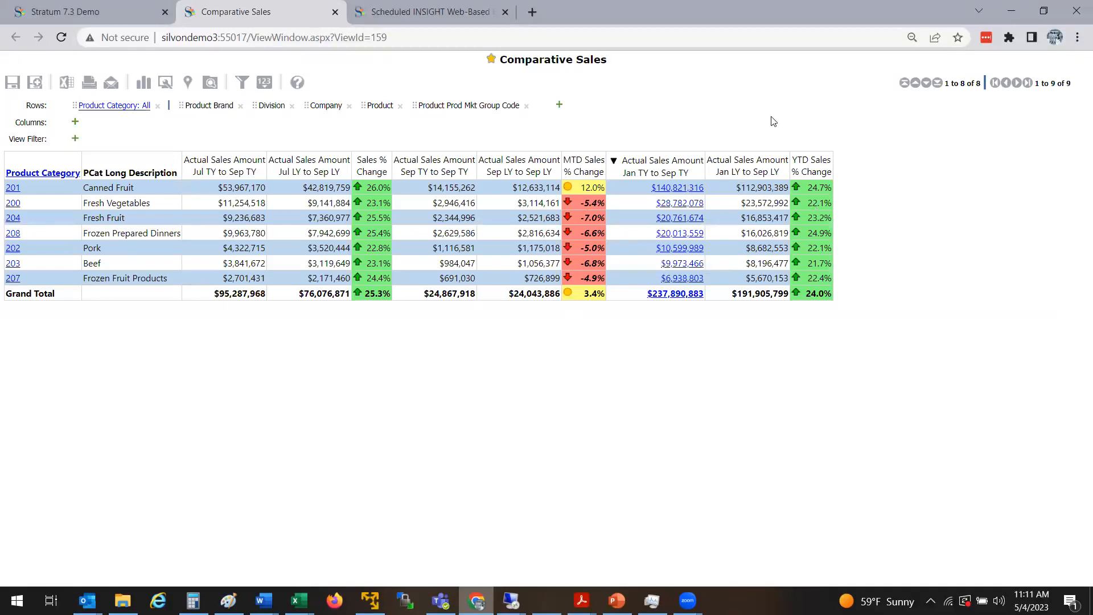
Drill Canned Fruit (201) down by brand and product, review the 85 products, then close the tab
{"action": "left_click", "coordinate": [13, 189]}
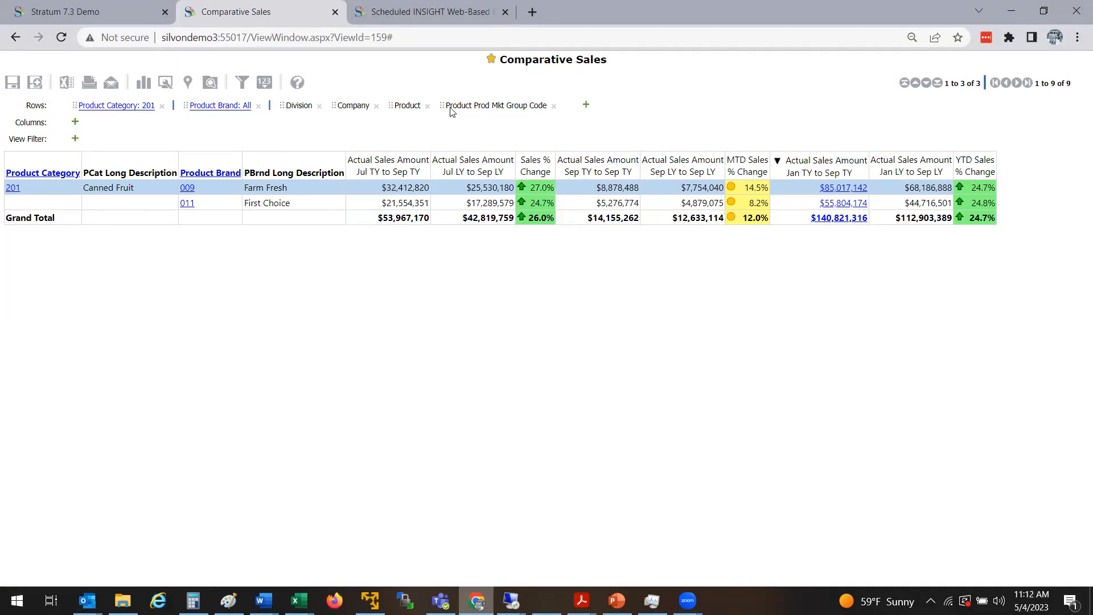
{"action": "left_click_drag", "start_coordinate": [414, 105], "coordinate": [205, 178]}
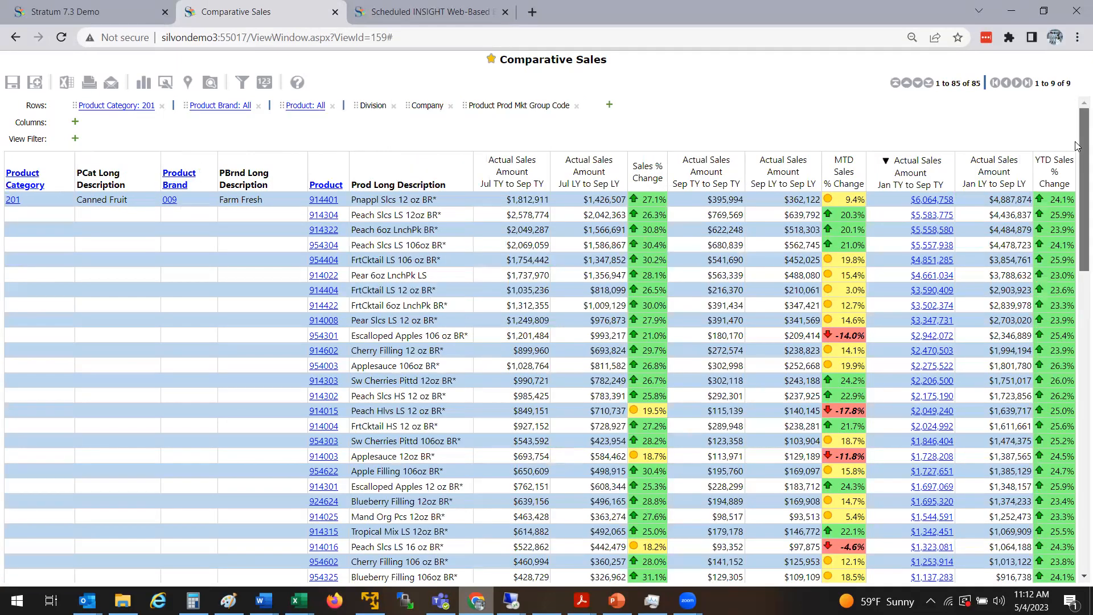
{"action": "scroll", "coordinate": [1075, 188], "scroll_direction": "down", "scroll_amount": 2}
{"action": "scroll", "coordinate": [1075, 226], "scroll_direction": "down", "scroll_amount": 8}
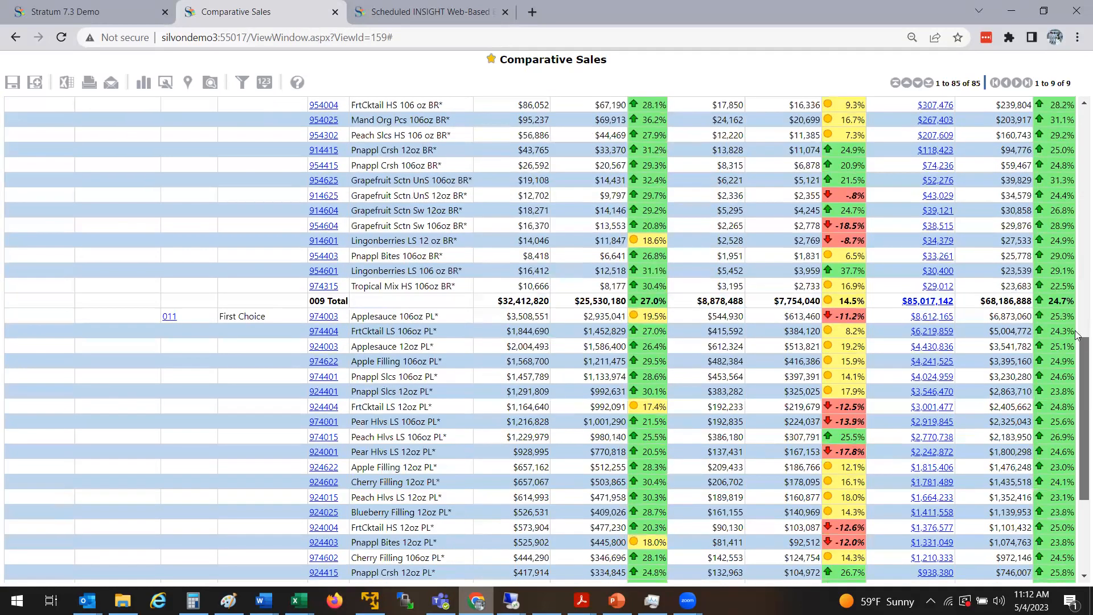
{"action": "scroll", "coordinate": [1076, 336], "scroll_direction": "up", "scroll_amount": 12}
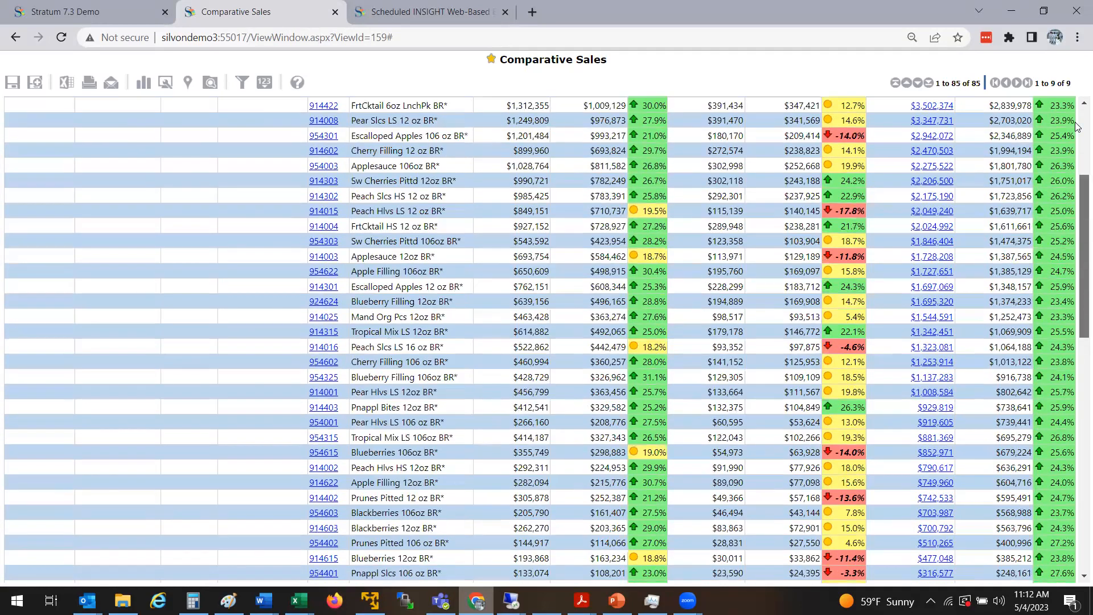
{"action": "scroll", "coordinate": [1076, 127], "scroll_direction": "up", "scroll_amount": 5}
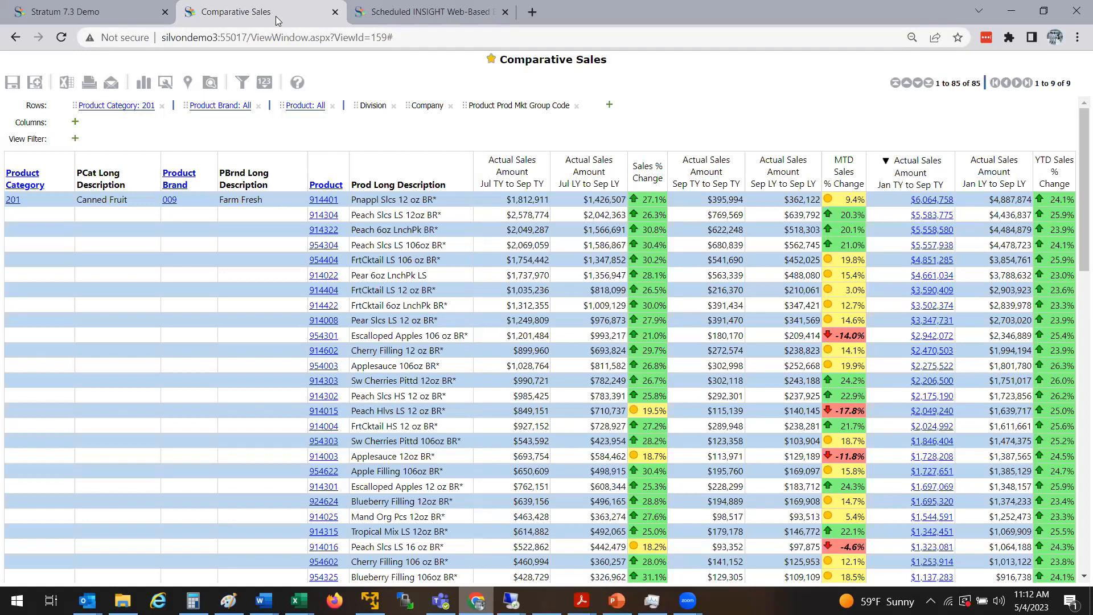
{"action": "left_click", "coordinate": [335, 12]}
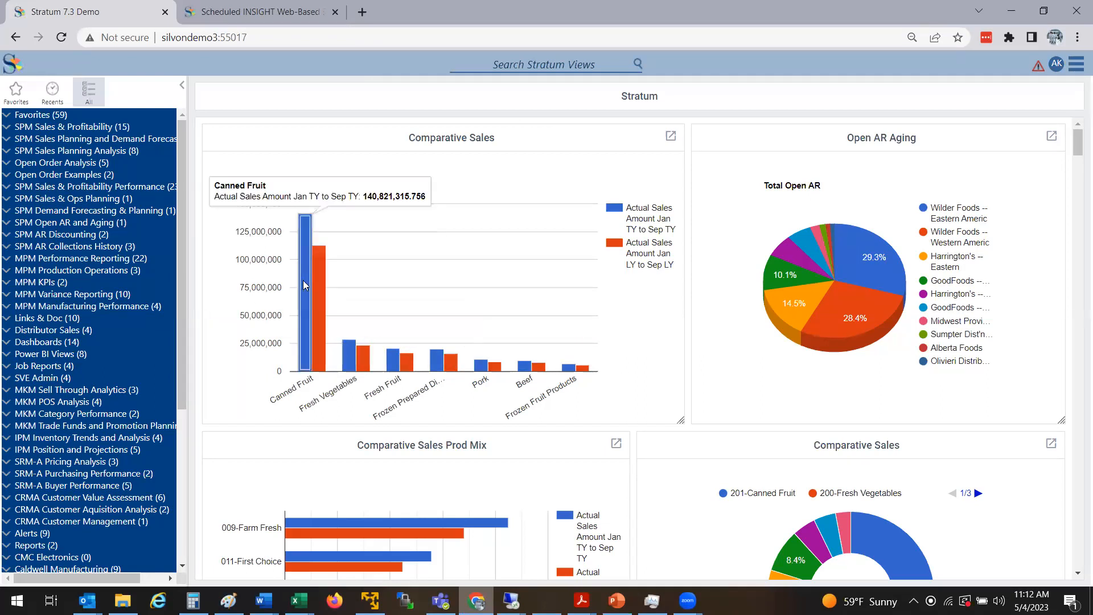
Open the Comparative Sales view, add Customer SoldTo as a row level, and drill into Canned Fruit (201)
{"action": "left_click", "coordinate": [670, 137]}
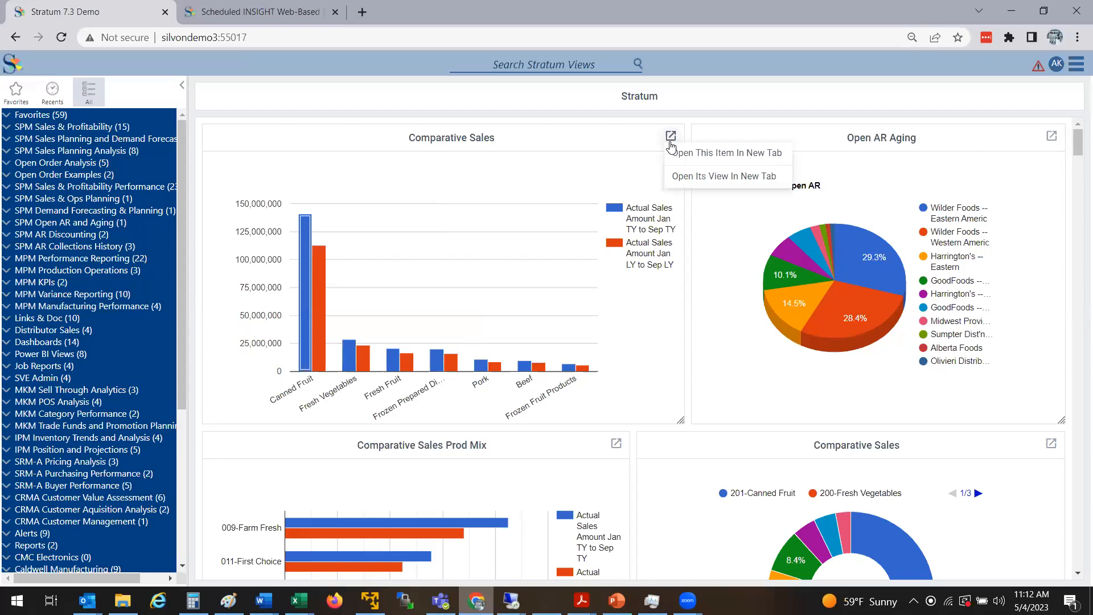
{"action": "left_click", "coordinate": [699, 182]}
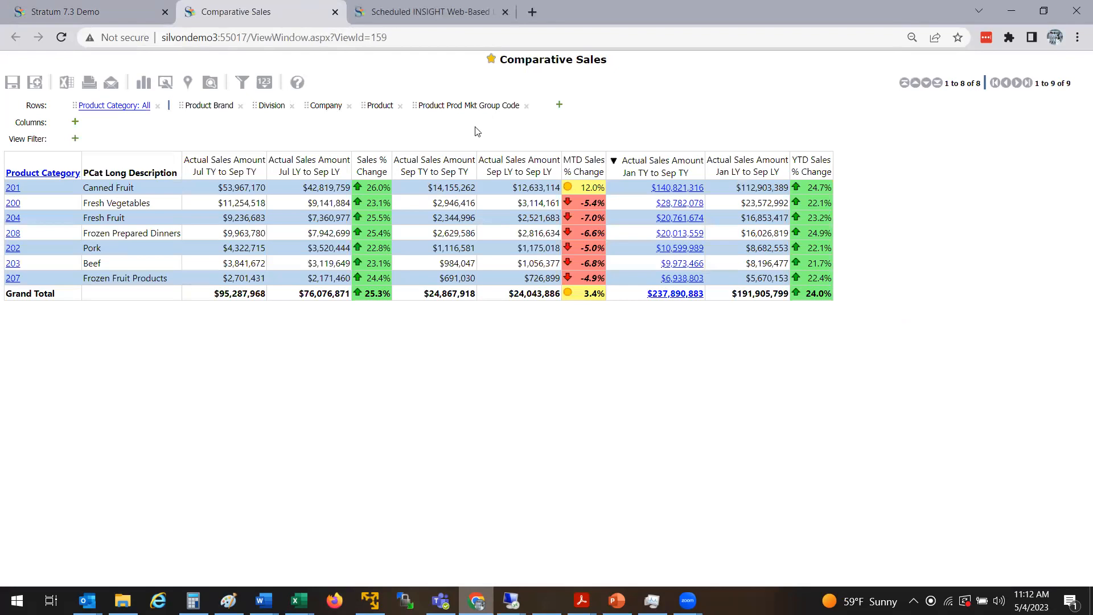
{"action": "left_click", "coordinate": [559, 106]}
{"action": "left_click_drag", "start_coordinate": [253, 107], "coordinate": [262, 172]}
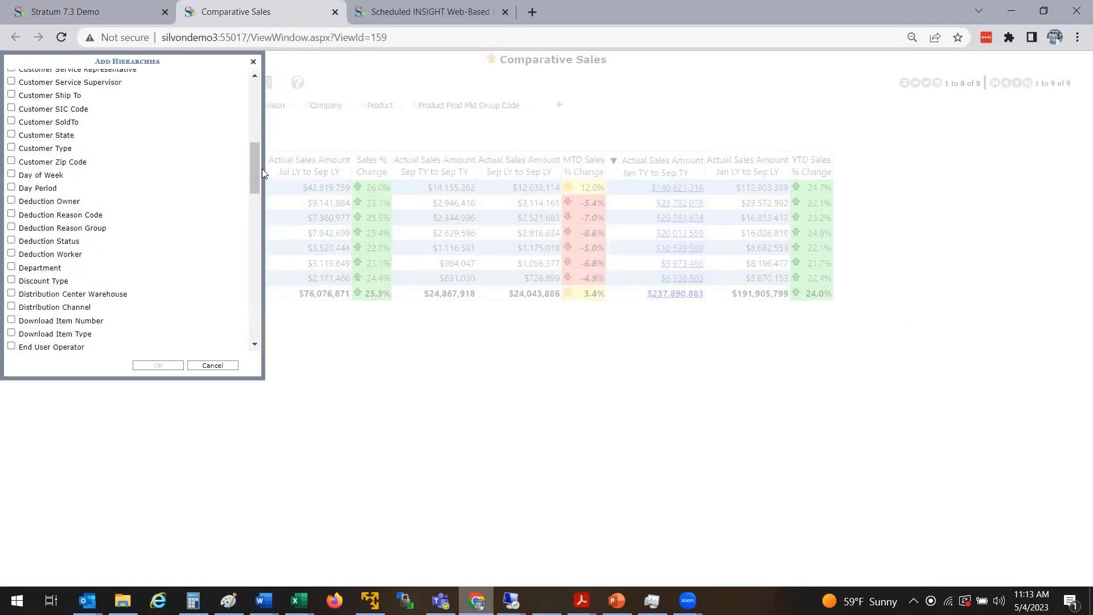
{"action": "left_click", "coordinate": [78, 124]}
{"action": "left_click", "coordinate": [157, 365]}
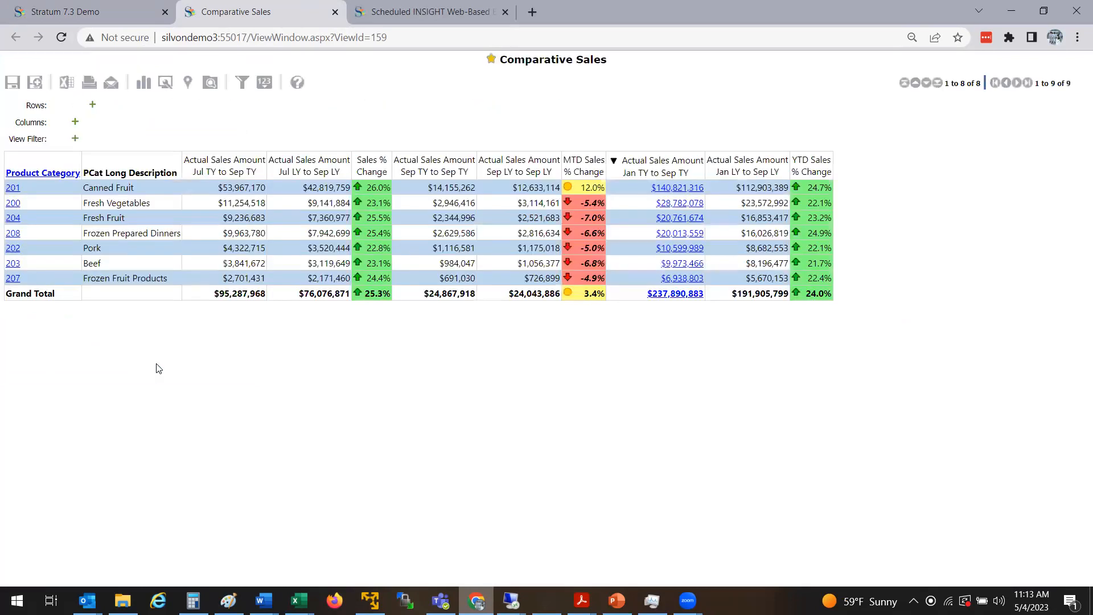
{"action": "left_click", "coordinate": [13, 188]}
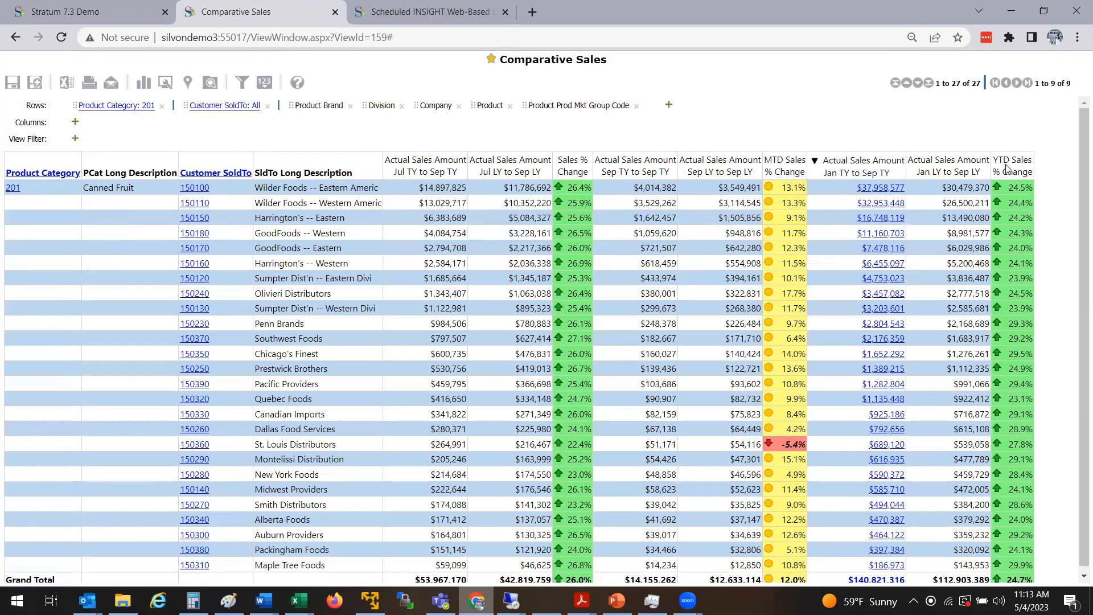
Sort the customers by YTD Sales % Change descending, then close the view
{"action": "right_click", "coordinate": [981, 179]}
{"action": "mouse_move", "coordinate": [975, 269]}
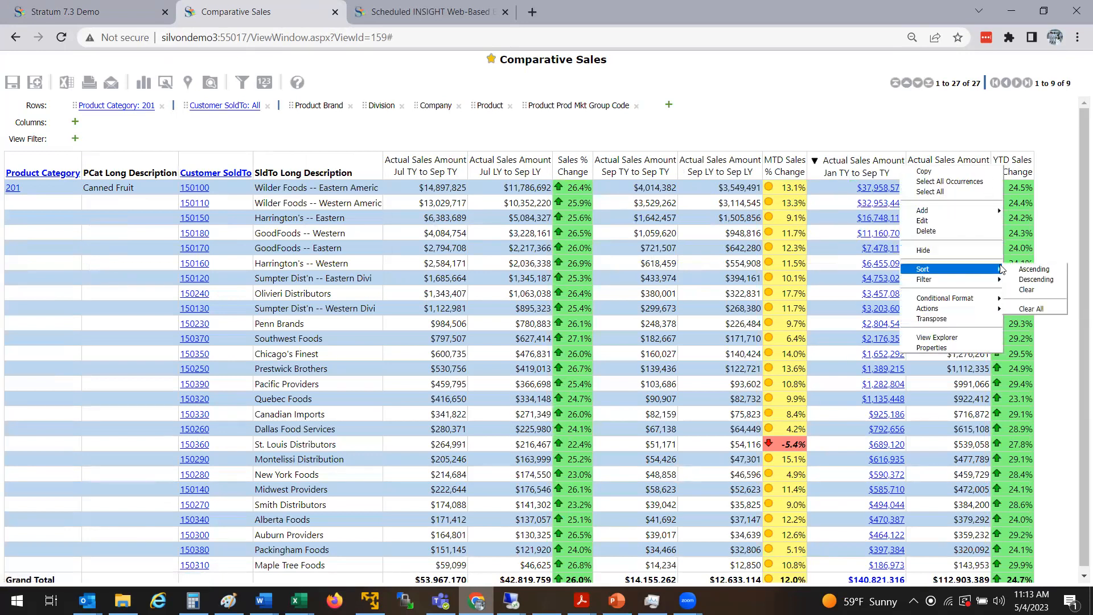
{"action": "left_click", "coordinate": [1007, 278]}
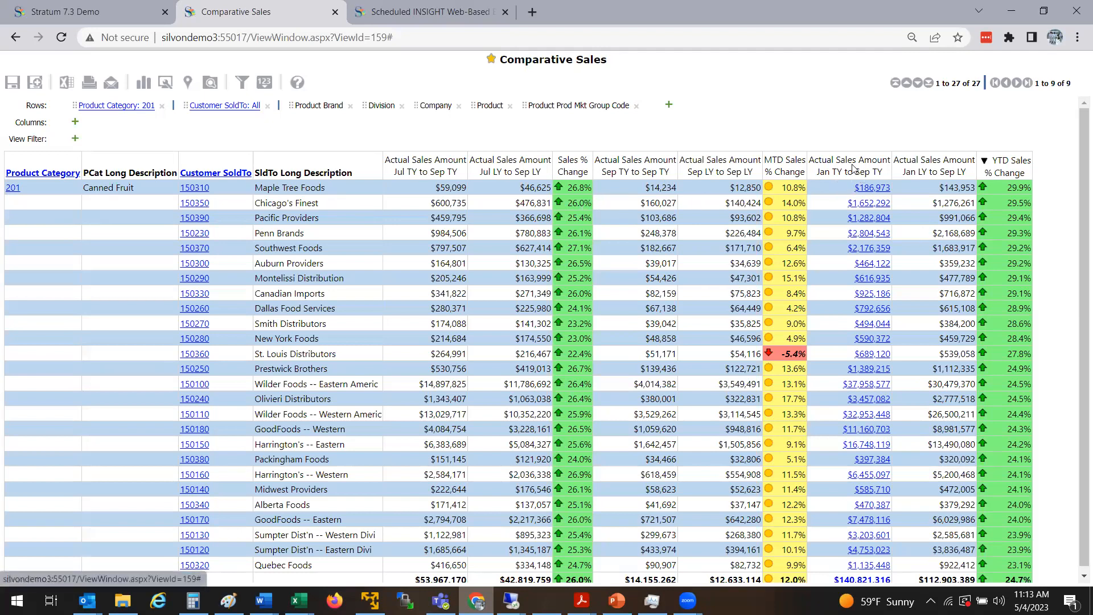
{"action": "left_click", "coordinate": [335, 12]}
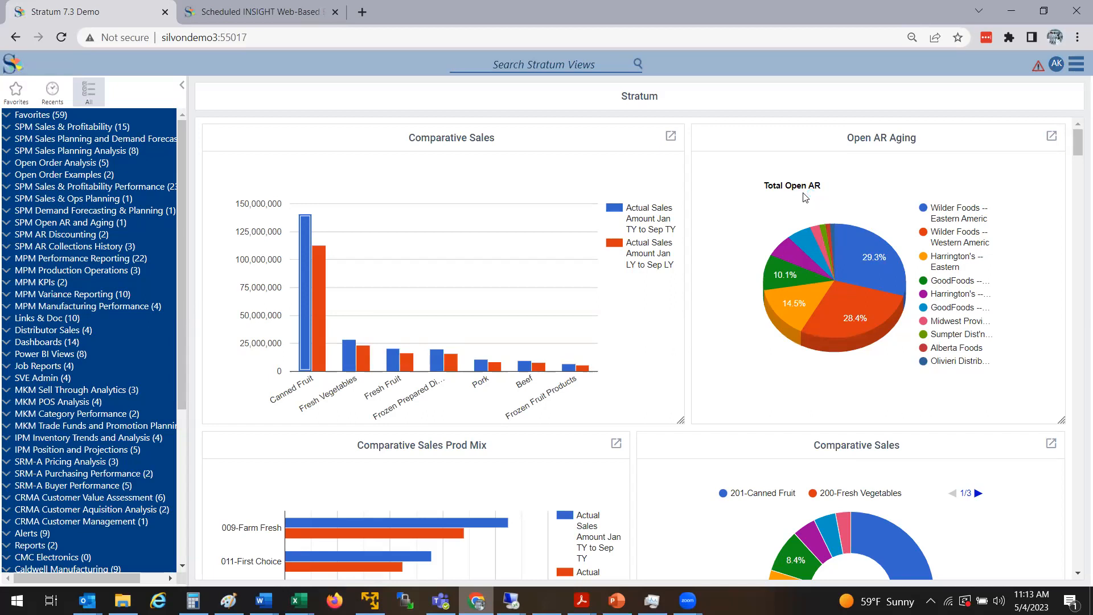
{"action": "mouse_move", "coordinate": [858, 257]}
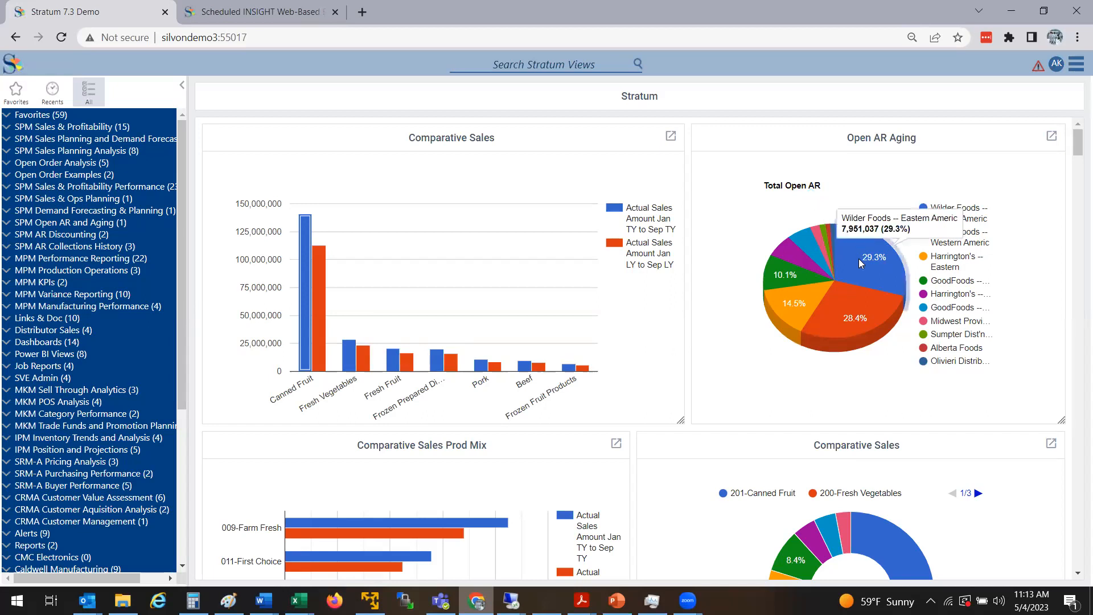
{"action": "mouse_move", "coordinate": [847, 323]}
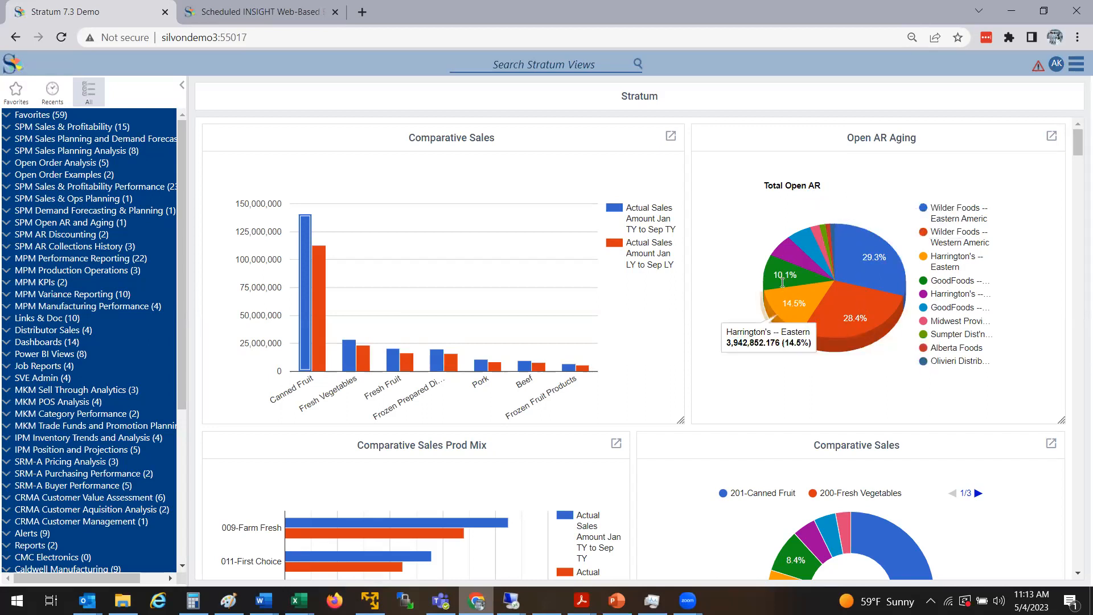
{"action": "mouse_move", "coordinate": [804, 315]}
{"action": "mouse_move", "coordinate": [780, 272]}
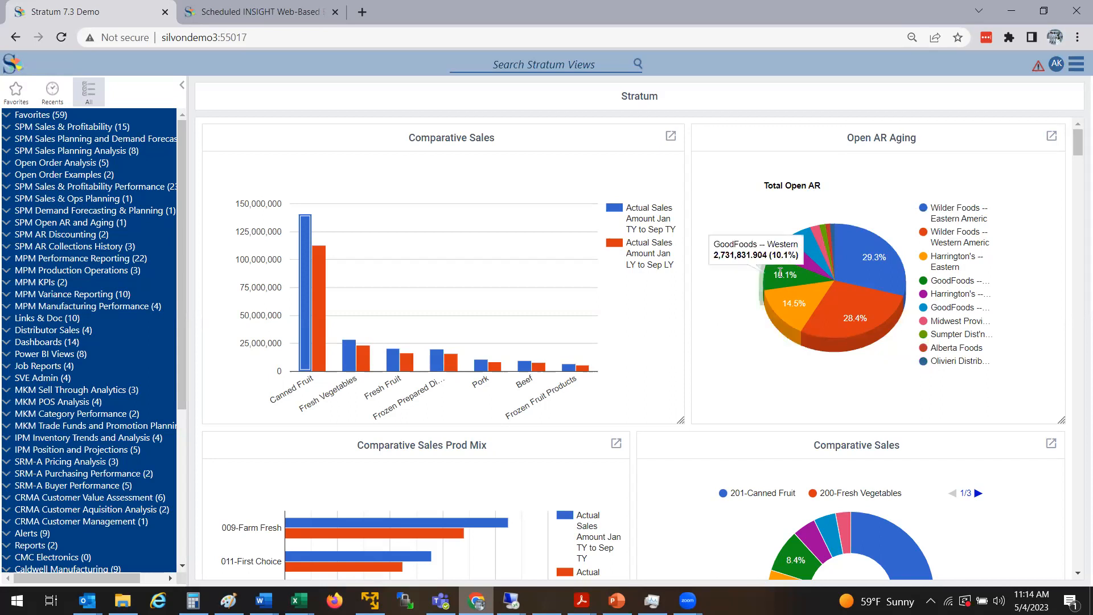
{"action": "mouse_move", "coordinate": [867, 277]}
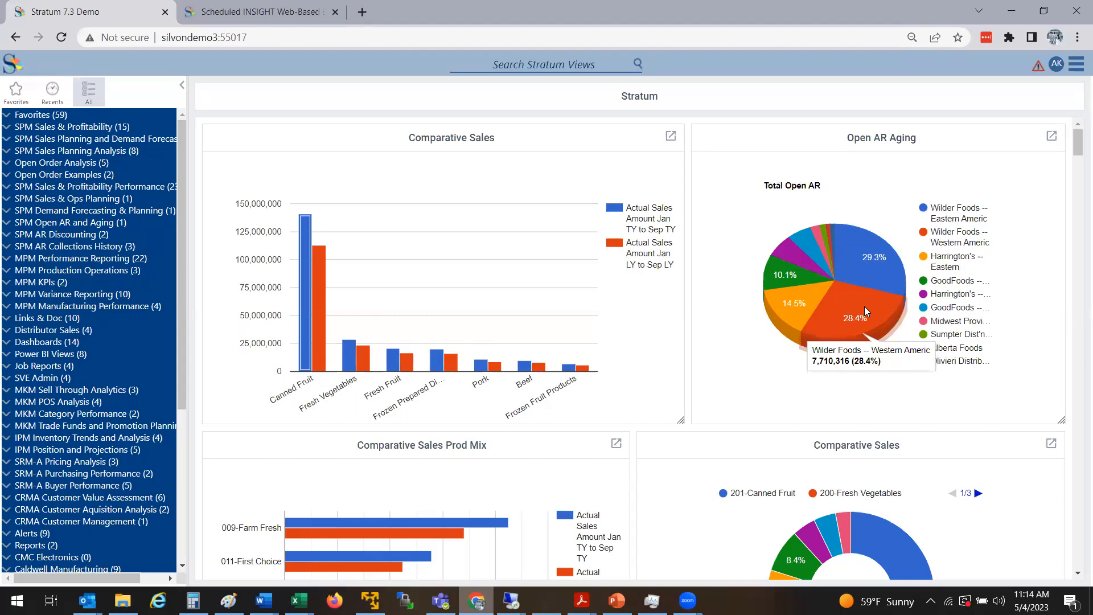
{"action": "left_click", "coordinate": [1051, 136]}
{"action": "left_click", "coordinate": [1010, 176]}
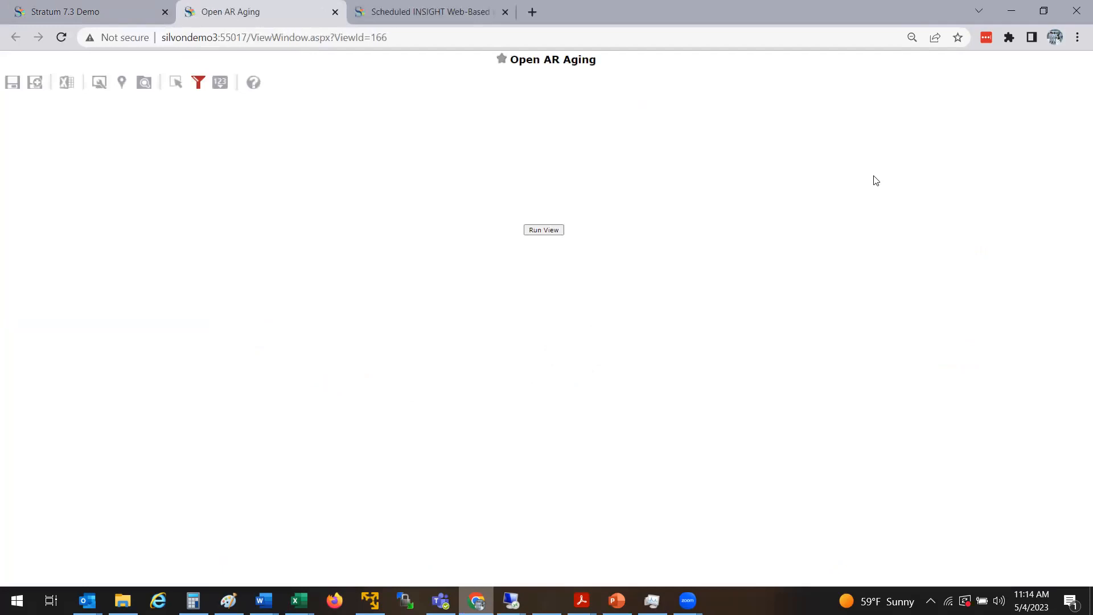
{"action": "left_click", "coordinate": [549, 231]}
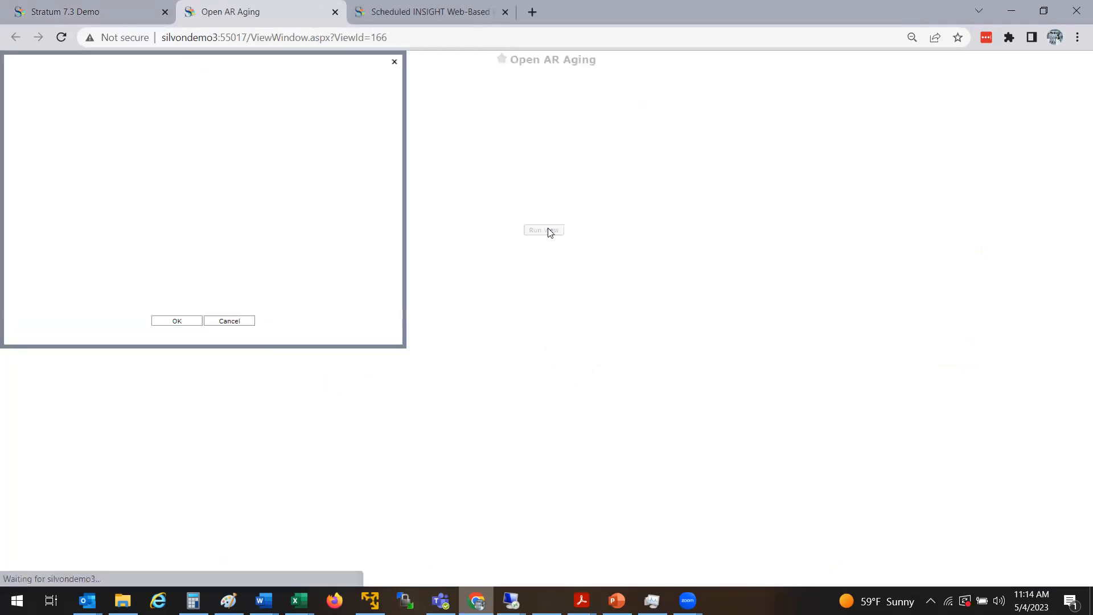
{"action": "left_click", "coordinate": [174, 322]}
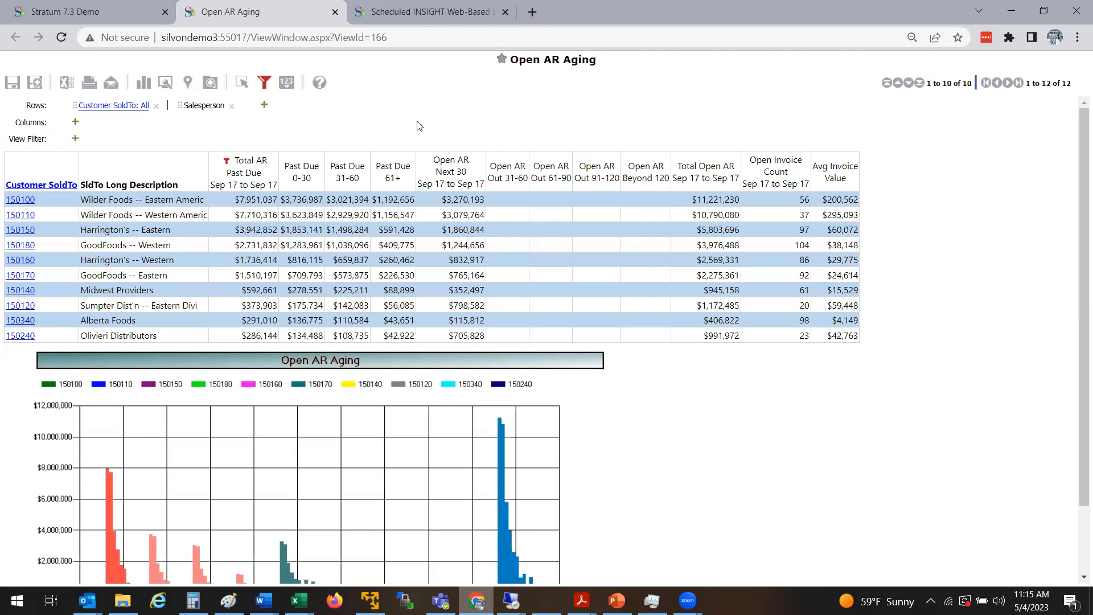
{"action": "left_click", "coordinate": [334, 12]}
{"action": "left_click_drag", "start_coordinate": [1077, 150], "coordinate": [1077, 162]}
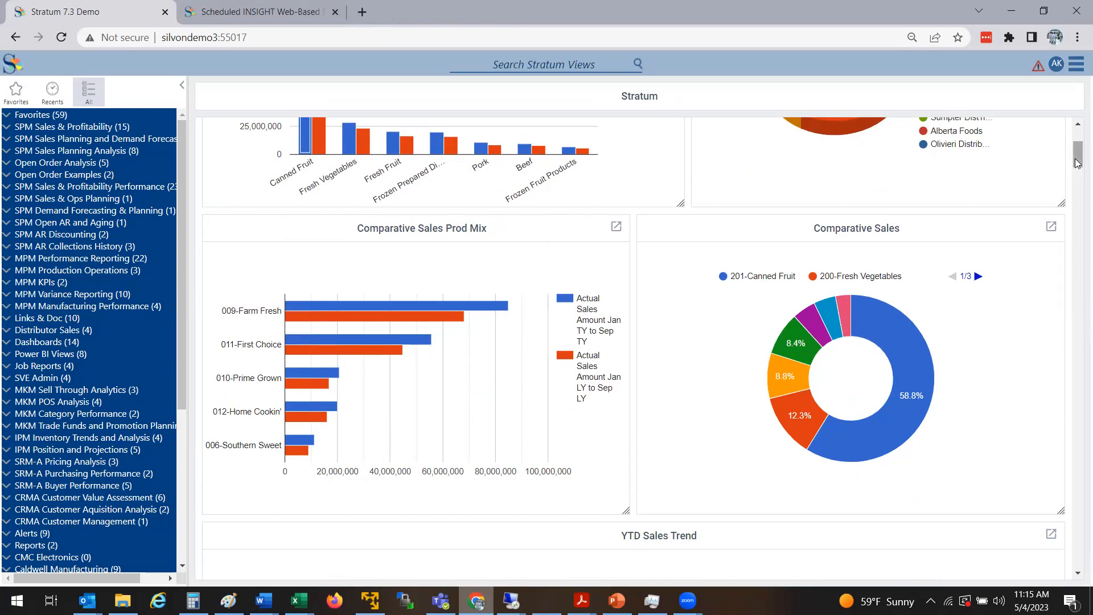
Open the main application menu and expose the Manage Things submenu
{"action": "left_click_drag", "start_coordinate": [1078, 162], "coordinate": [1077, 143]}
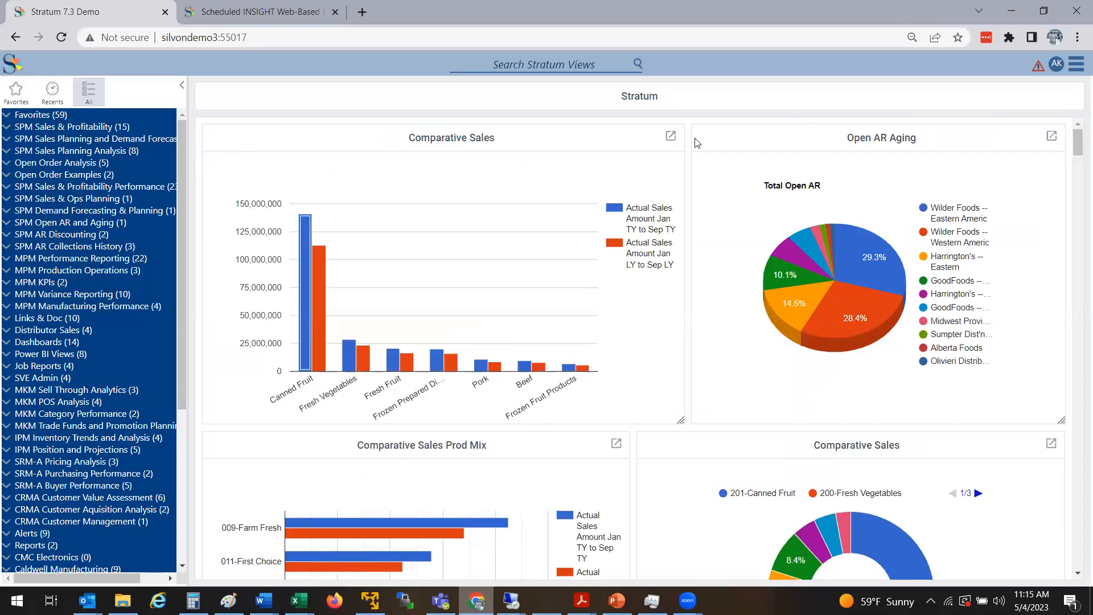
{"action": "left_click", "coordinate": [671, 137]}
{"action": "left_click", "coordinate": [1076, 68]}
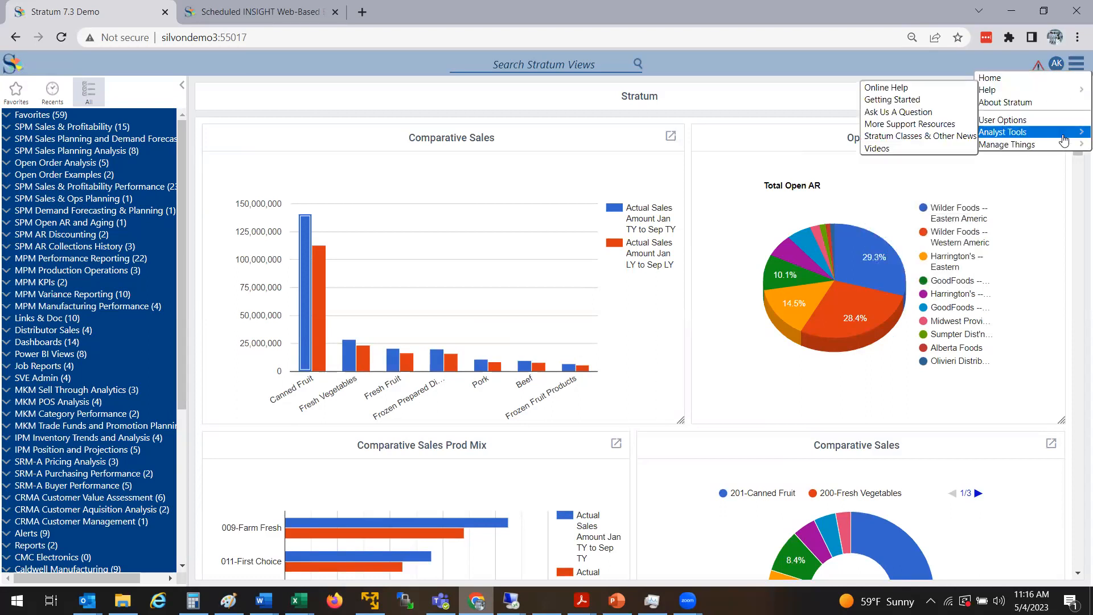
{"action": "mouse_move", "coordinate": [1063, 146]}
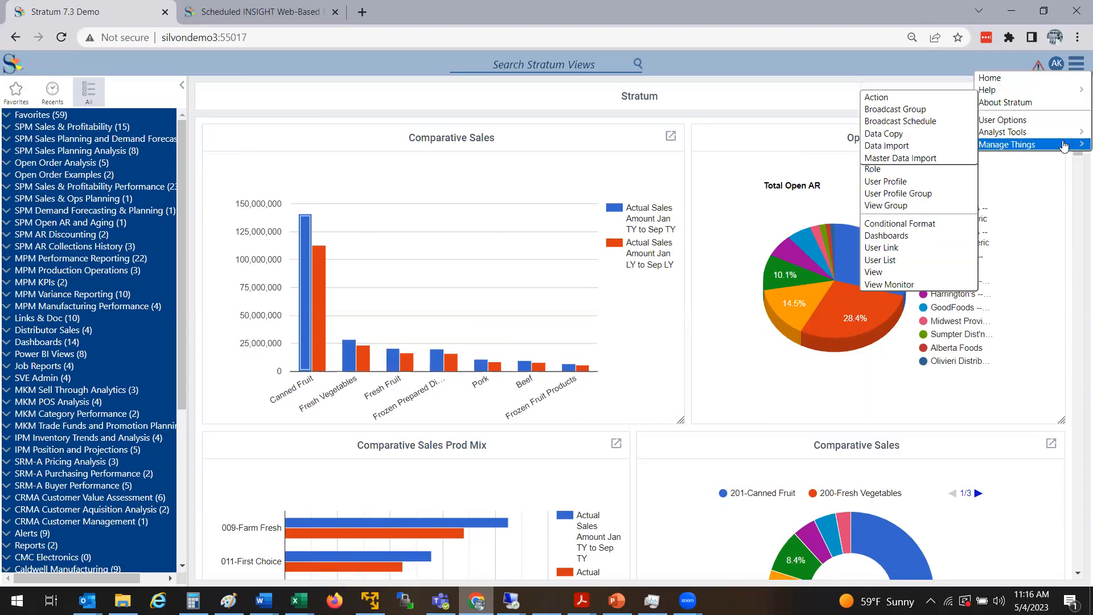
Load the Stratum dashboard from Manage Things > Dashboards and switch it into edit mode
{"action": "left_click", "coordinate": [895, 240]}
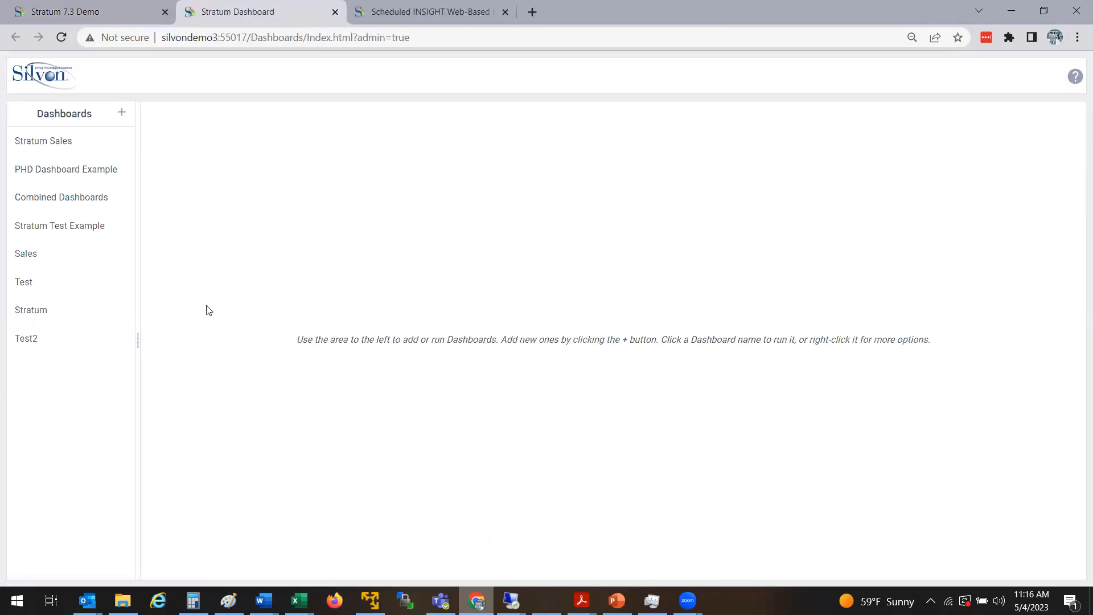
{"action": "left_click", "coordinate": [81, 310]}
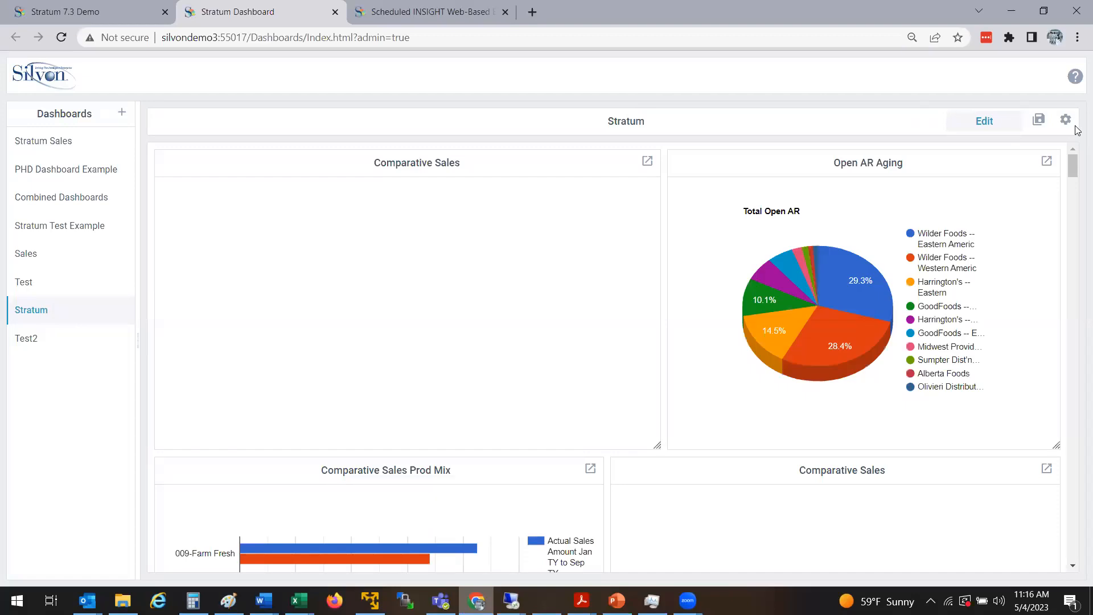
{"action": "mouse_move", "coordinate": [1075, 166]}
{"action": "left_mouse_down"}
{"action": "mouse_move", "coordinate": [1076, 230]}
{"action": "mouse_move", "coordinate": [1073, 165]}
{"action": "left_mouse_up"}
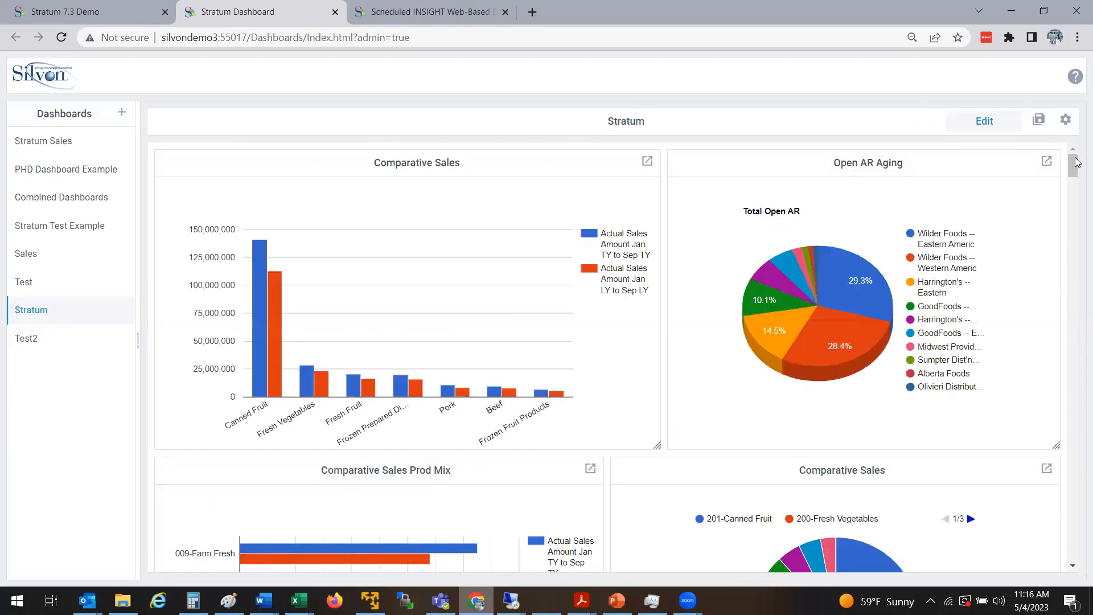
{"action": "left_click", "coordinate": [978, 125]}
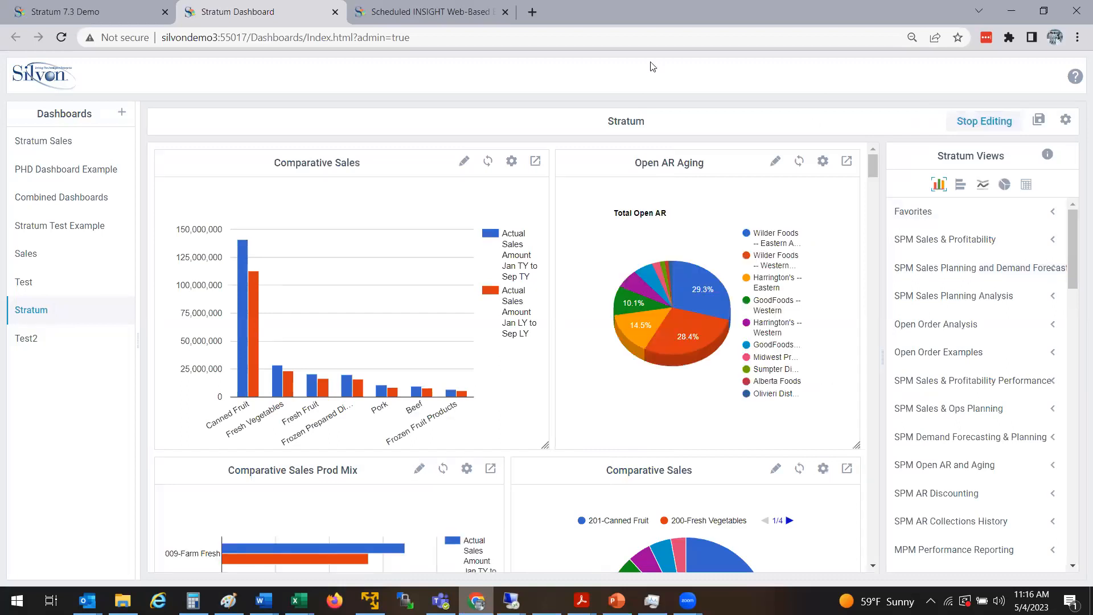
Filter Stratum Views to pie charts and drag SPM Sales & Profitability's Comparative Sales below the bar chart
{"action": "scroll", "coordinate": [1076, 286], "scroll_direction": "down", "scroll_amount": 1}
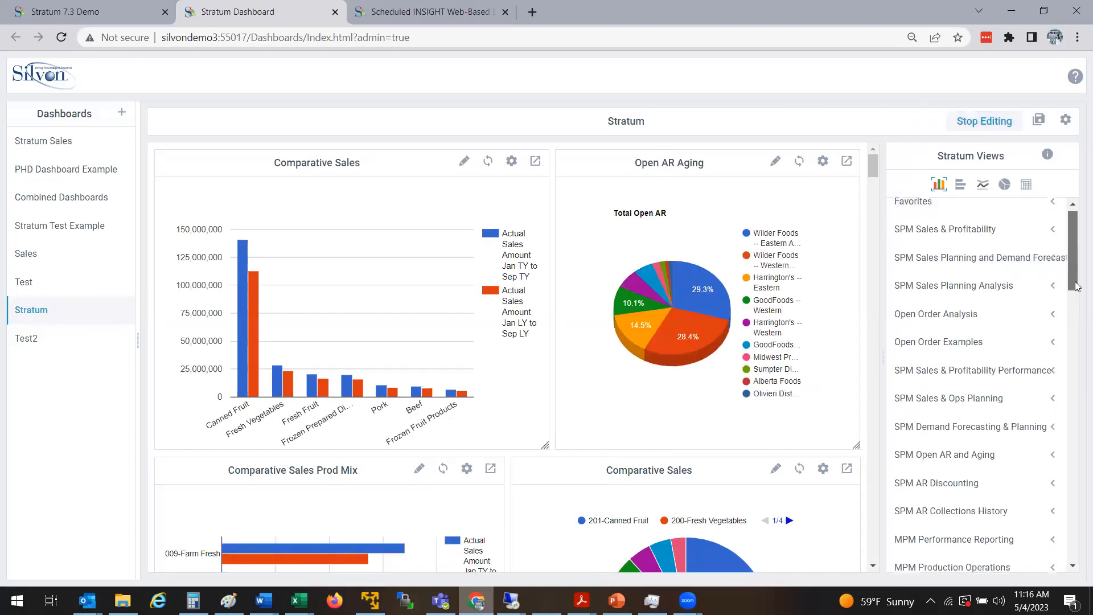
{"action": "scroll", "coordinate": [1076, 286], "scroll_direction": "down", "scroll_amount": 4}
{"action": "scroll", "coordinate": [884, 227], "scroll_direction": "down", "scroll_amount": 5}
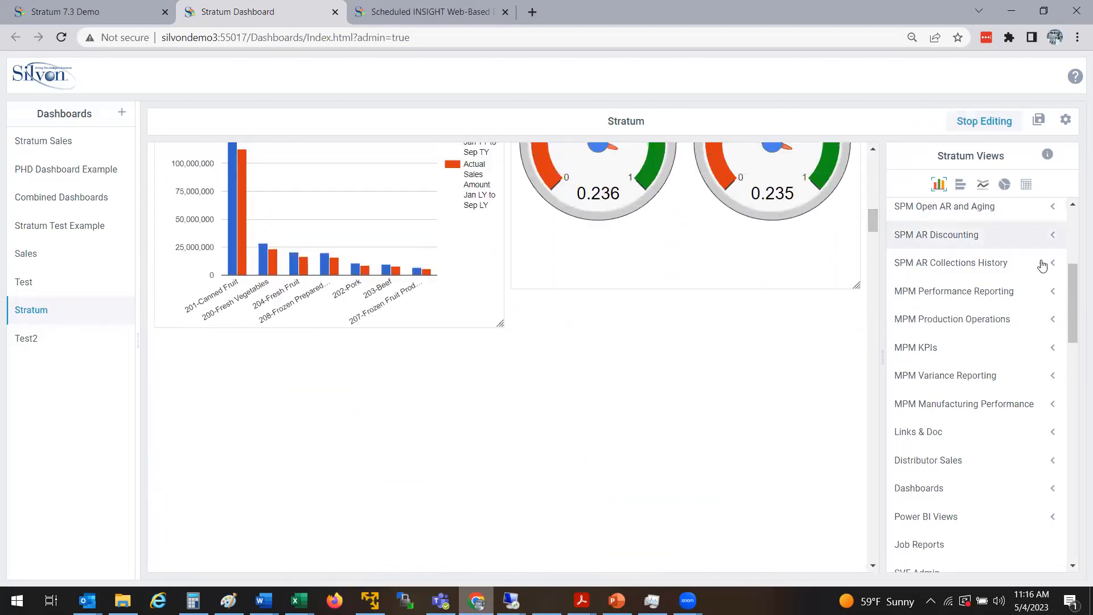
{"action": "left_click_drag", "start_coordinate": [1070, 273], "coordinate": [1008, 205]}
{"action": "left_click", "coordinate": [1003, 184]}
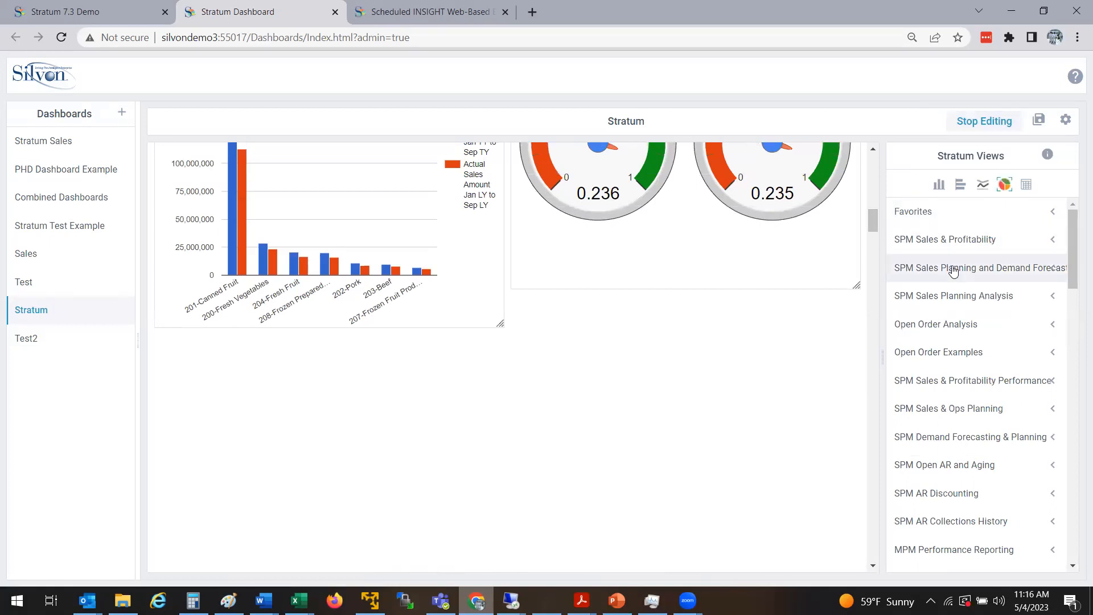
{"action": "left_click", "coordinate": [961, 243]}
{"action": "left_click_drag", "start_coordinate": [956, 295], "coordinate": [403, 376]}
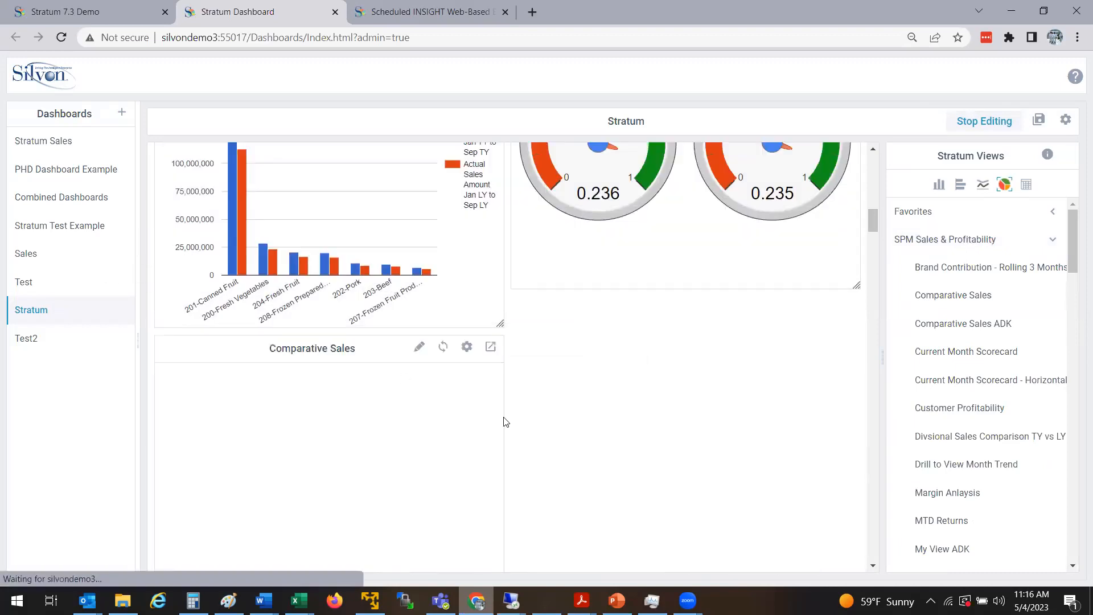
{"action": "left_click_drag", "start_coordinate": [1074, 251], "coordinate": [1075, 262]}
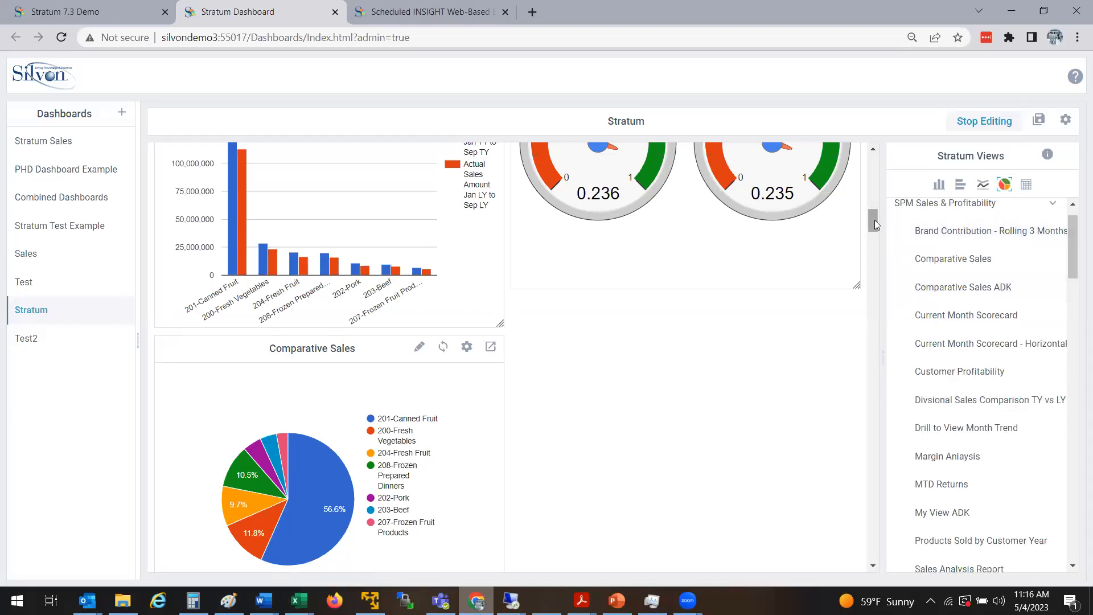
{"action": "left_click_drag", "start_coordinate": [873, 219], "coordinate": [874, 231]}
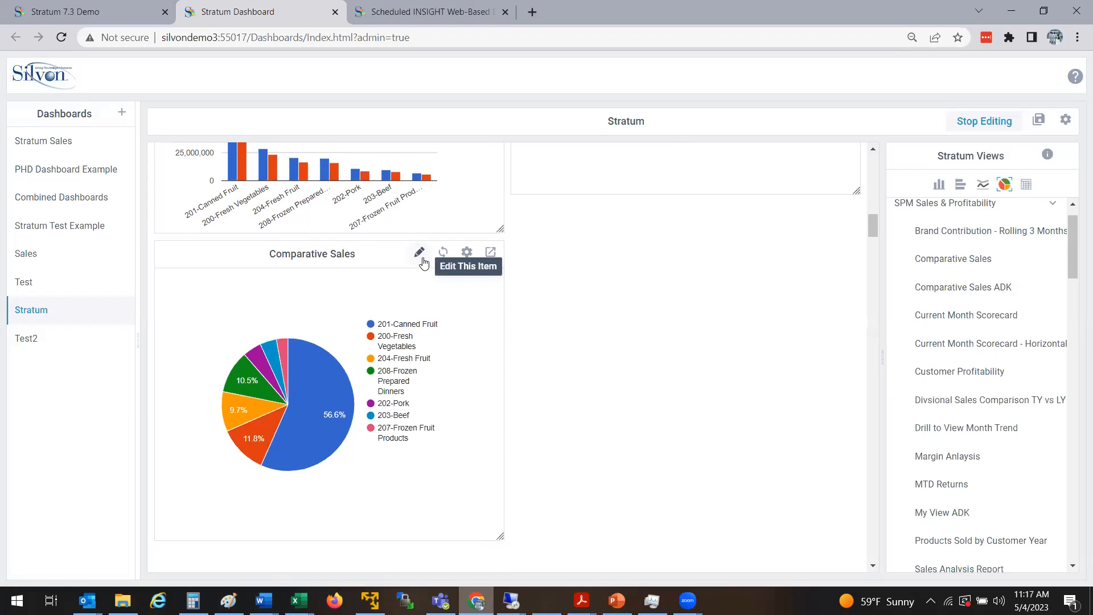
Review the Comparative Sales widget's title and linked content URL settings unchanged, then open Edit Chart
{"action": "left_click", "coordinate": [466, 254]}
{"action": "left_click", "coordinate": [479, 276]}
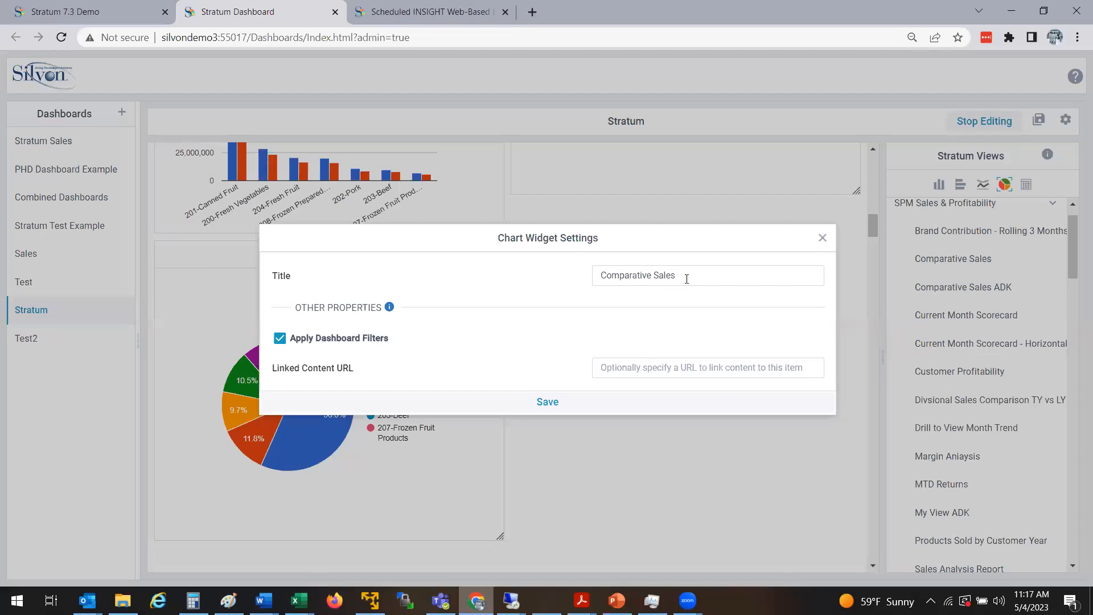
{"action": "left_click_drag", "start_coordinate": [687, 279], "coordinate": [443, 273]}
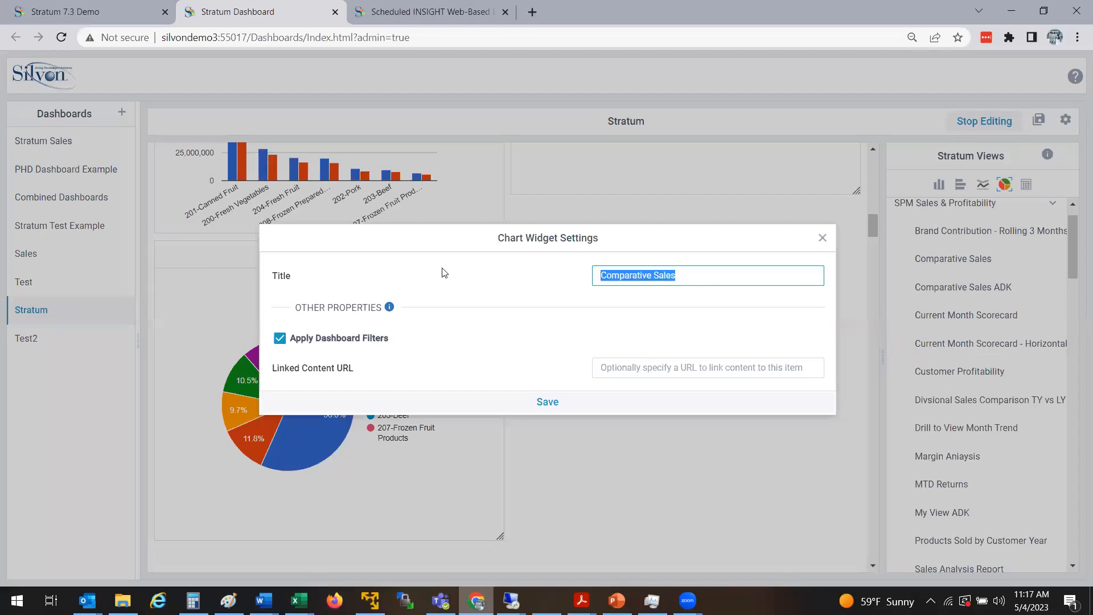
{"action": "left_click", "coordinate": [643, 375]}
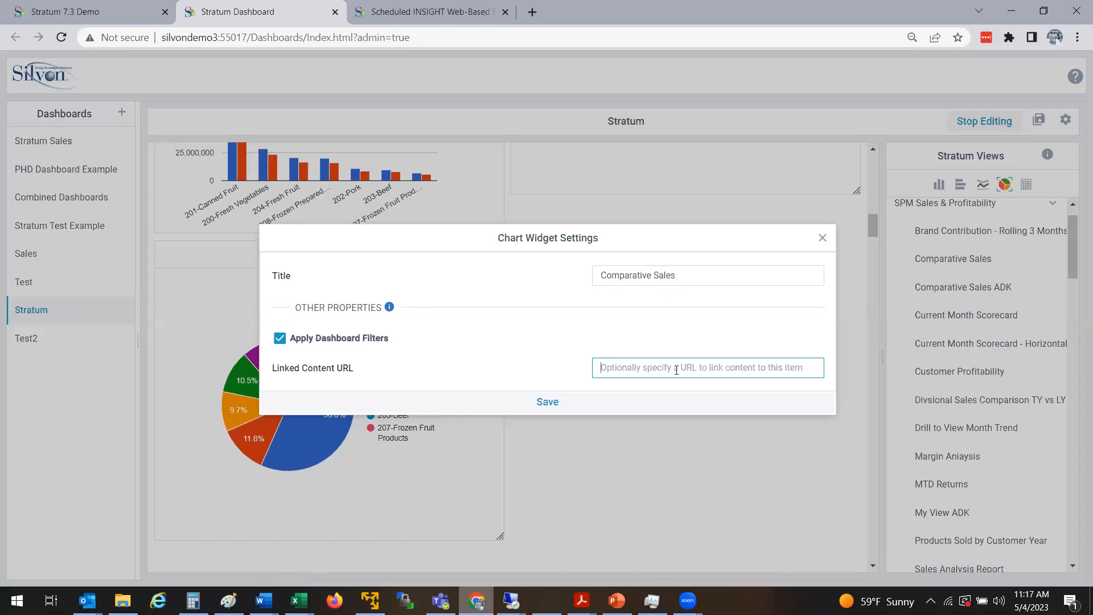
{"action": "left_click", "coordinate": [825, 237]}
{"action": "left_click", "coordinate": [824, 237]}
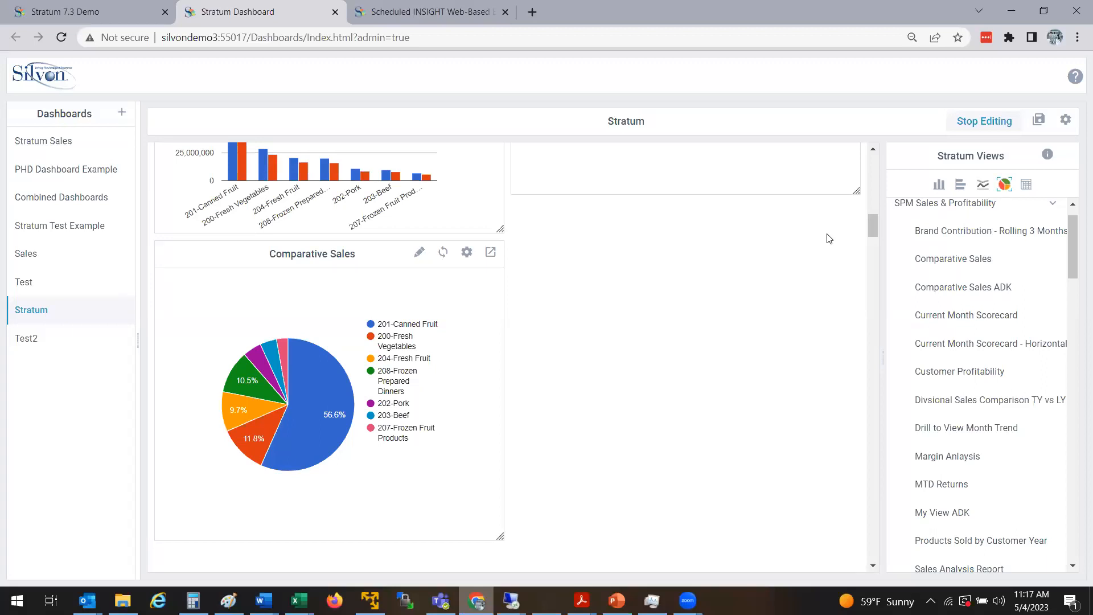
{"action": "left_click", "coordinate": [466, 253]}
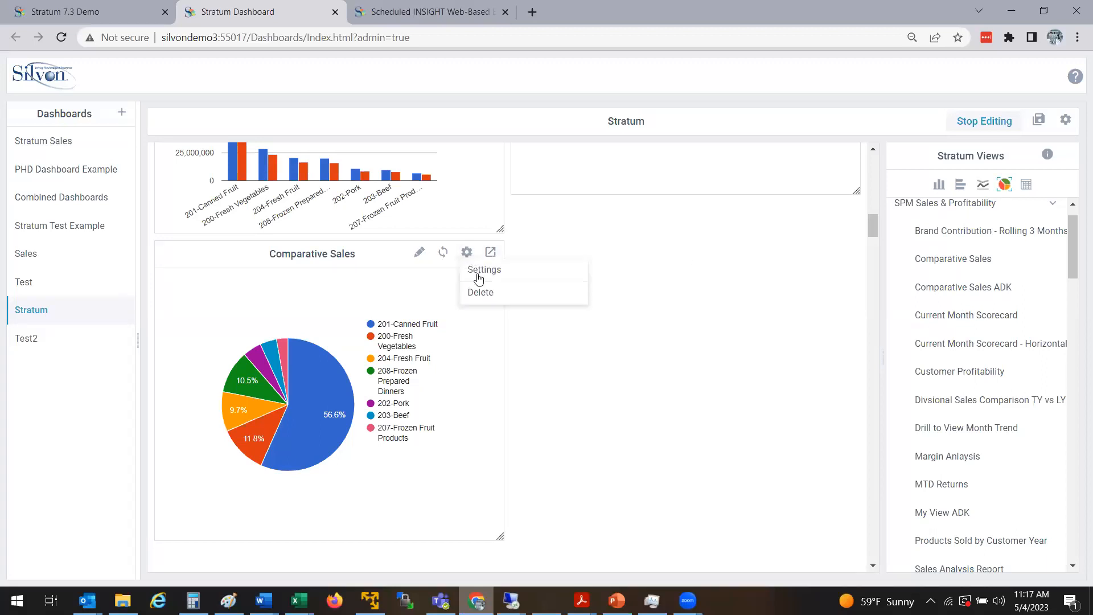
{"action": "left_click", "coordinate": [478, 272]}
{"action": "left_click", "coordinate": [627, 369]}
{"action": "left_click", "coordinate": [822, 237]}
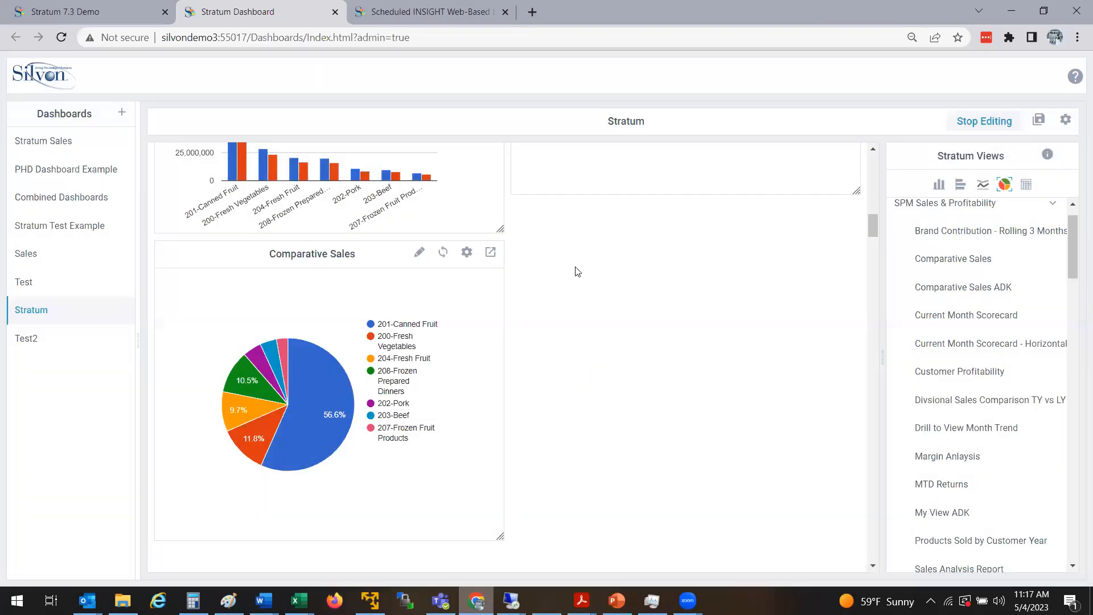
{"action": "left_click", "coordinate": [419, 252]}
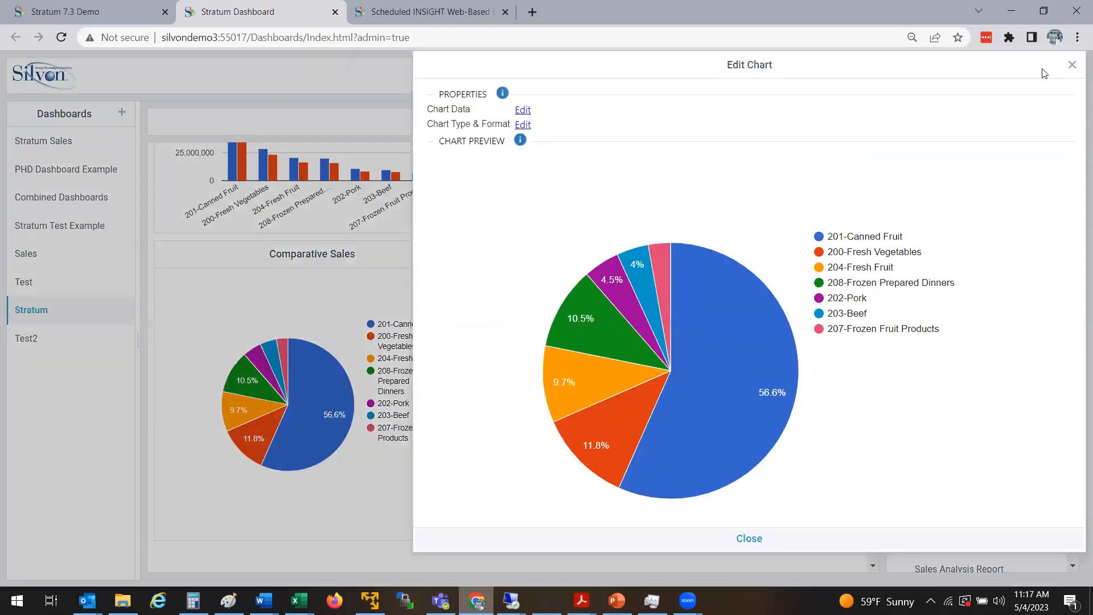
Change the Comparative Sales chart from pie to the recommended horizontal bar layout, then open Chart Data
{"action": "left_click", "coordinate": [1071, 65]}
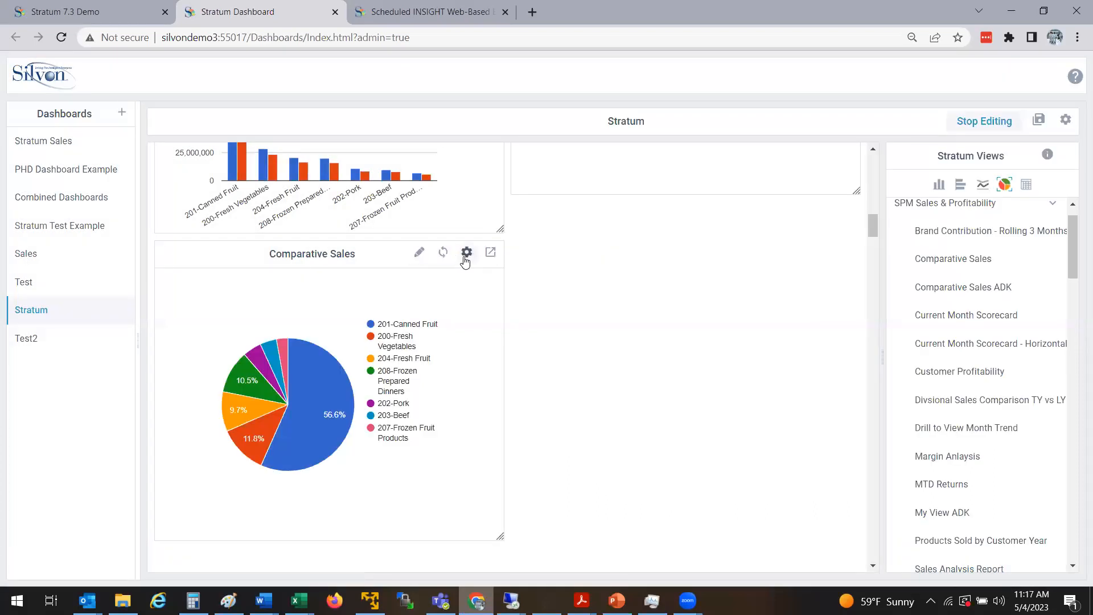
{"action": "left_click", "coordinate": [419, 259]}
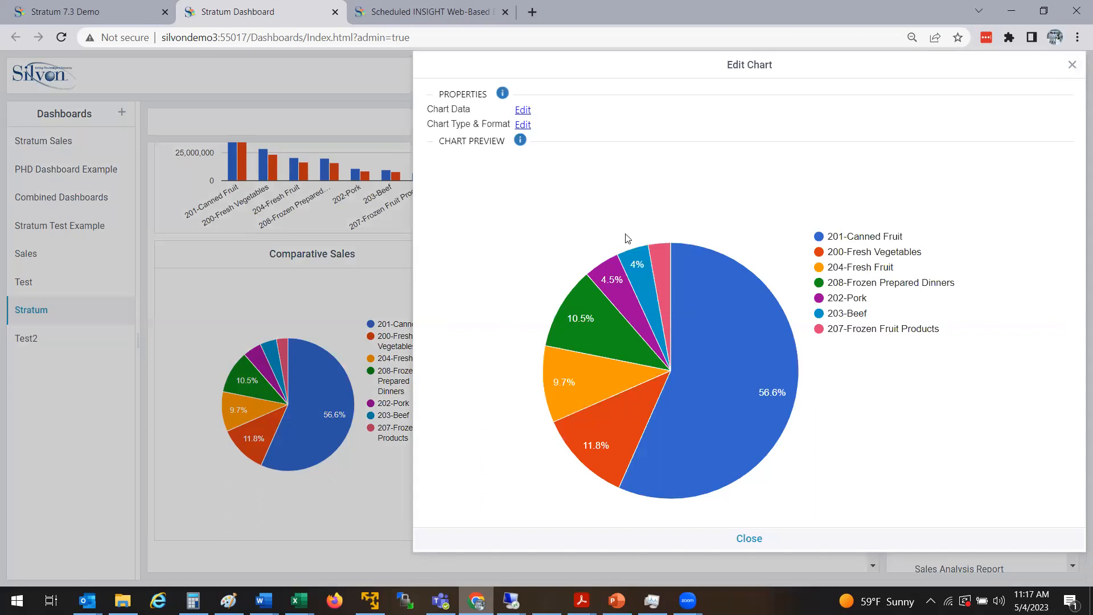
{"action": "left_click", "coordinate": [524, 126]}
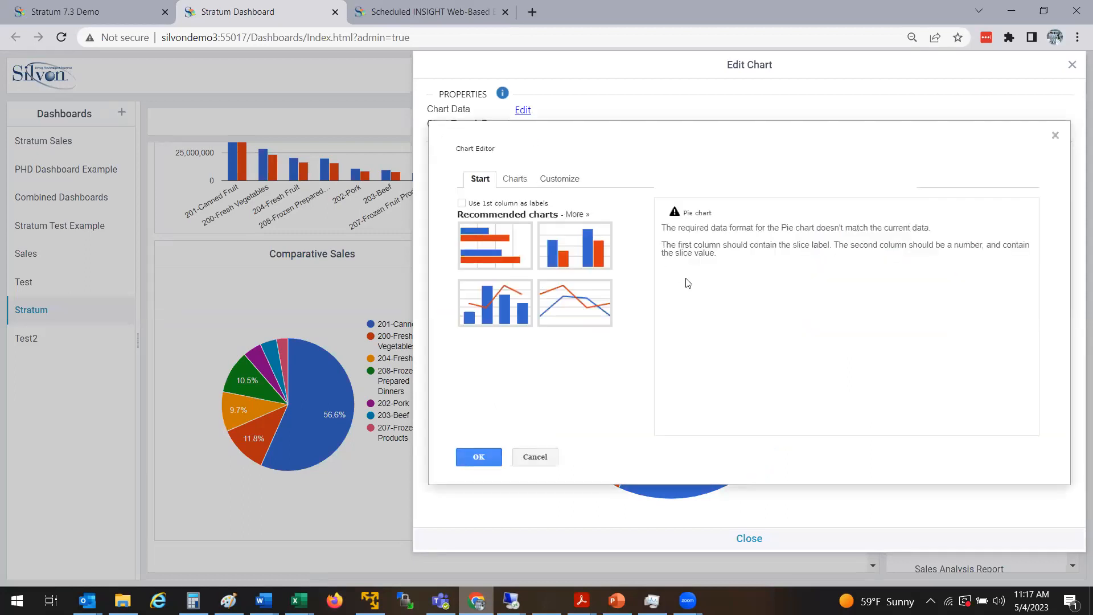
{"action": "left_click", "coordinate": [490, 243]}
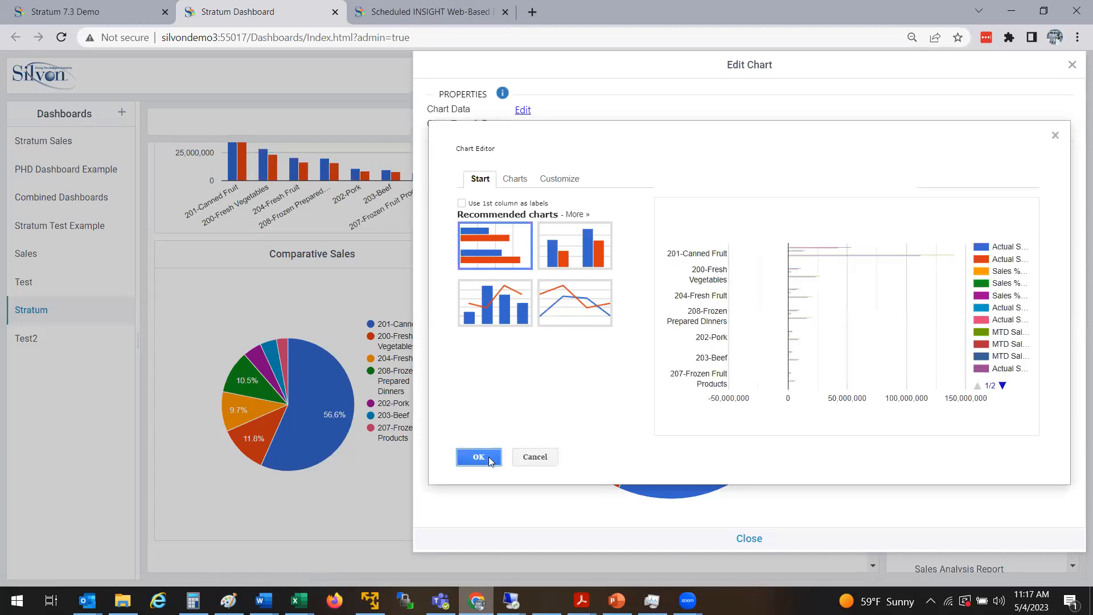
{"action": "left_click", "coordinate": [478, 457]}
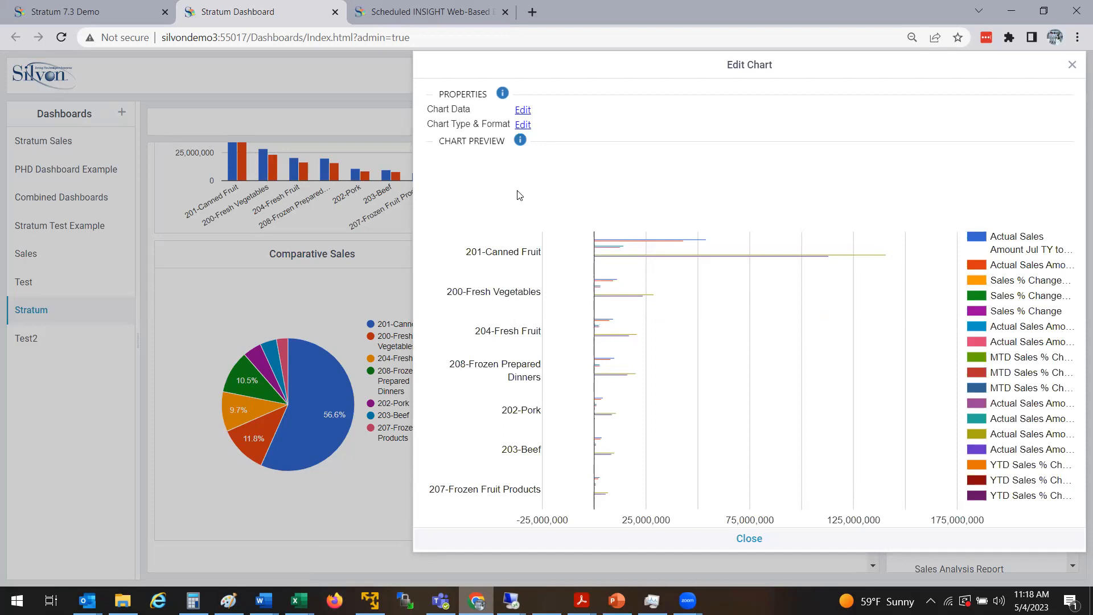
{"action": "left_click", "coordinate": [522, 111]}
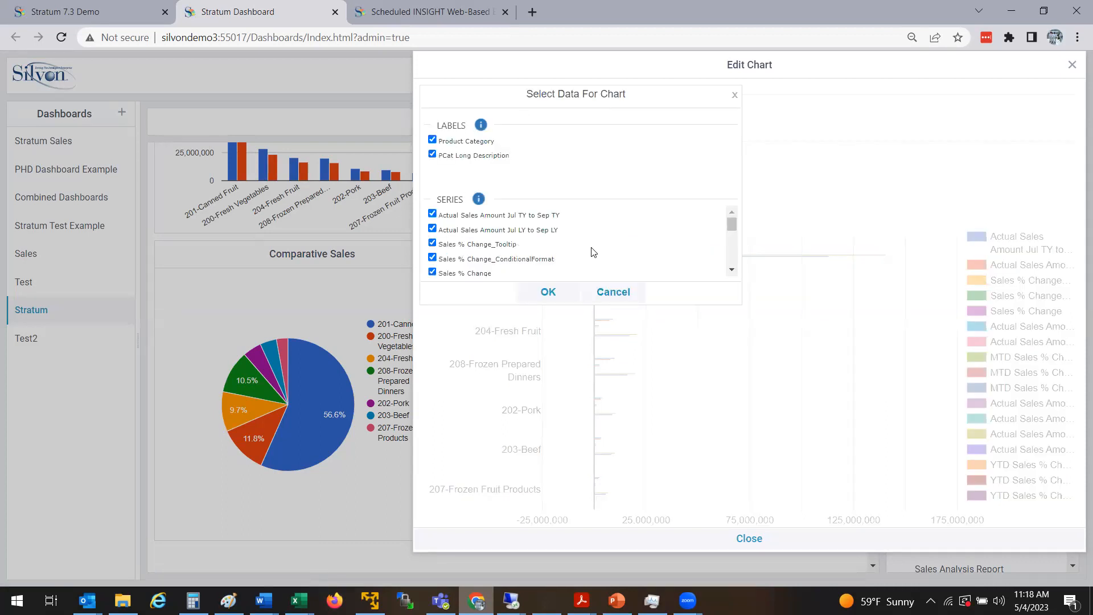
Untick the Sales % Change, Sep TY/LY Actual Sales, MTD Sales % Change and Jan–Sep hyperlink series
{"action": "left_click", "coordinate": [433, 243]}
{"action": "left_click", "coordinate": [433, 258]}
{"action": "left_click", "coordinate": [433, 272]}
{"action": "scroll", "coordinate": [730, 259], "scroll_direction": "down", "scroll_amount": 1}
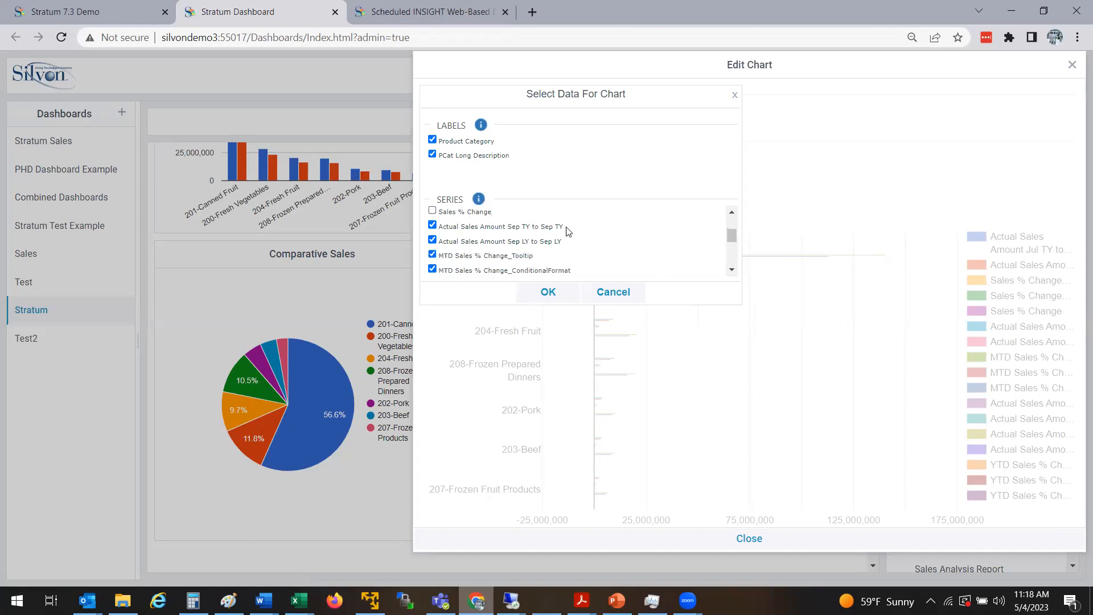
{"action": "left_click", "coordinate": [432, 225]}
{"action": "left_click", "coordinate": [432, 241]}
{"action": "left_click", "coordinate": [433, 255]}
{"action": "left_click", "coordinate": [432, 270]}
{"action": "scroll", "coordinate": [730, 240], "scroll_direction": "down", "scroll_amount": 1}
{"action": "left_click", "coordinate": [433, 258]}
{"action": "left_click", "coordinate": [433, 271]}
{"action": "left_click", "coordinate": [730, 270]}
Untick the Jan–Sep Actual Sales, YTD Sales % Change and tooltip series, leaving Jul–Sep TY/LY, and apply
{"action": "scroll", "coordinate": [730, 273], "scroll_direction": "down", "scroll_amount": 2}
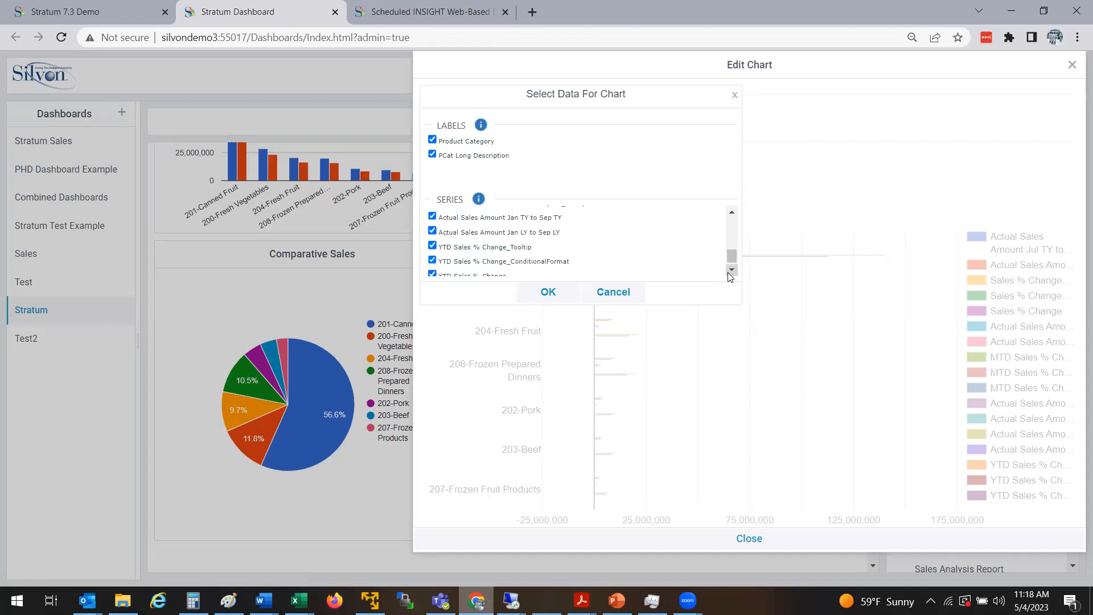
{"action": "left_click", "coordinate": [432, 215]}
{"action": "left_click", "coordinate": [432, 230]}
{"action": "left_click", "coordinate": [432, 246]}
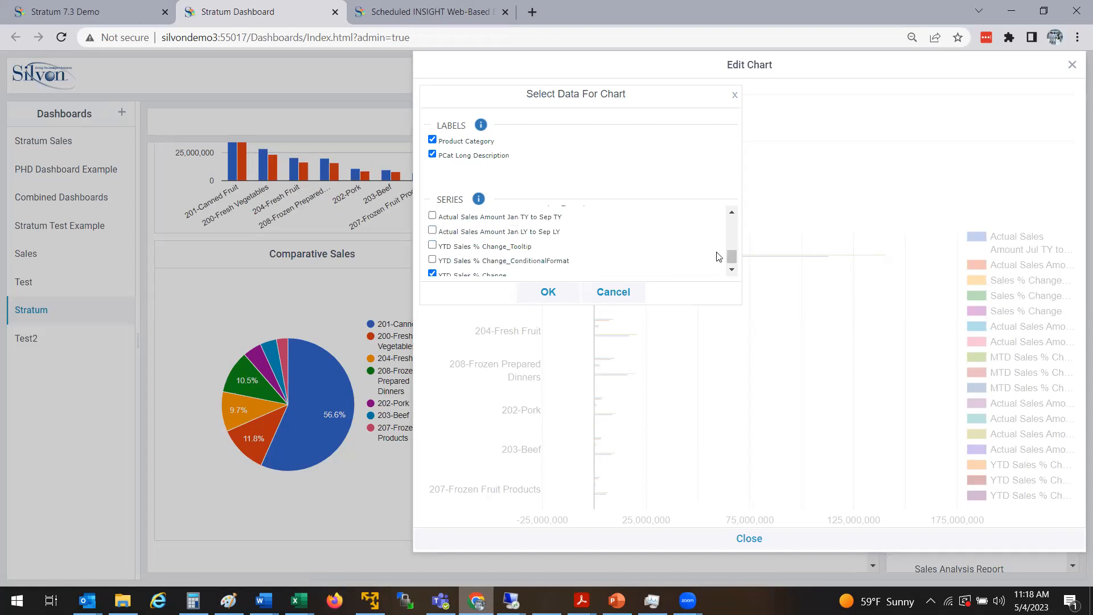
{"action": "left_click", "coordinate": [432, 274]}
{"action": "scroll", "coordinate": [734, 265], "scroll_direction": "down", "scroll_amount": 1}
{"action": "scroll", "coordinate": [734, 258], "scroll_direction": "up", "scroll_amount": 3}
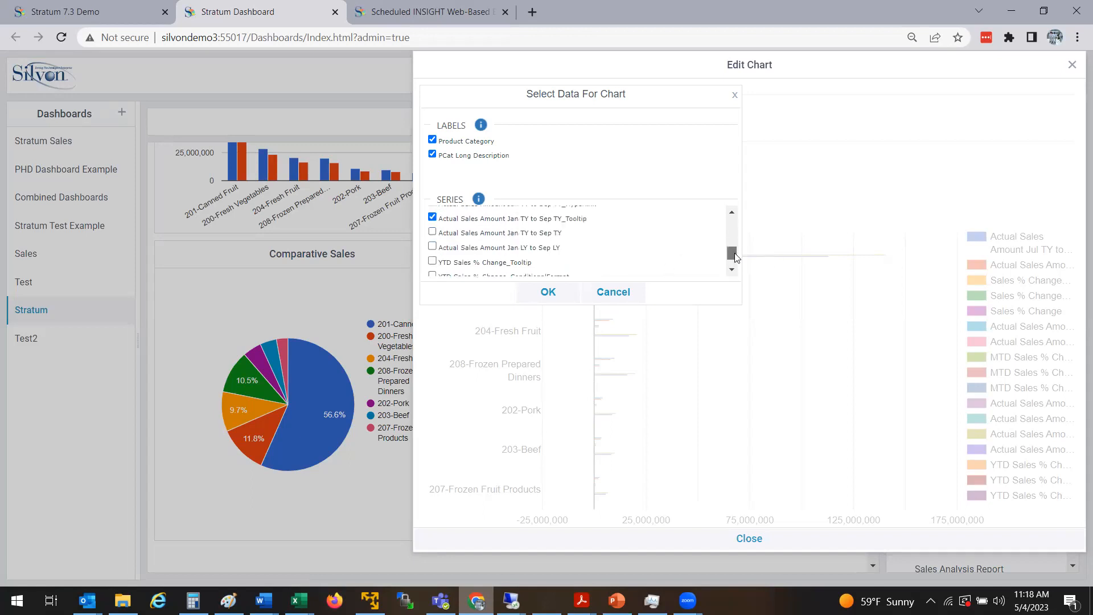
{"action": "scroll", "coordinate": [741, 250], "scroll_direction": "down", "scroll_amount": 1}
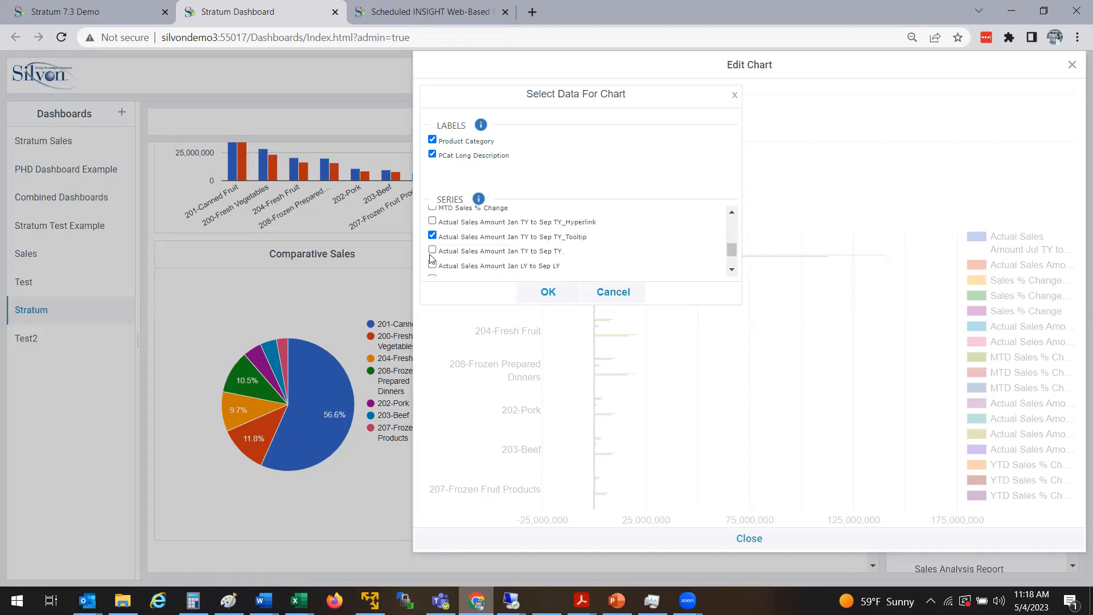
{"action": "left_click", "coordinate": [432, 236]}
{"action": "left_click", "coordinate": [561, 294]}
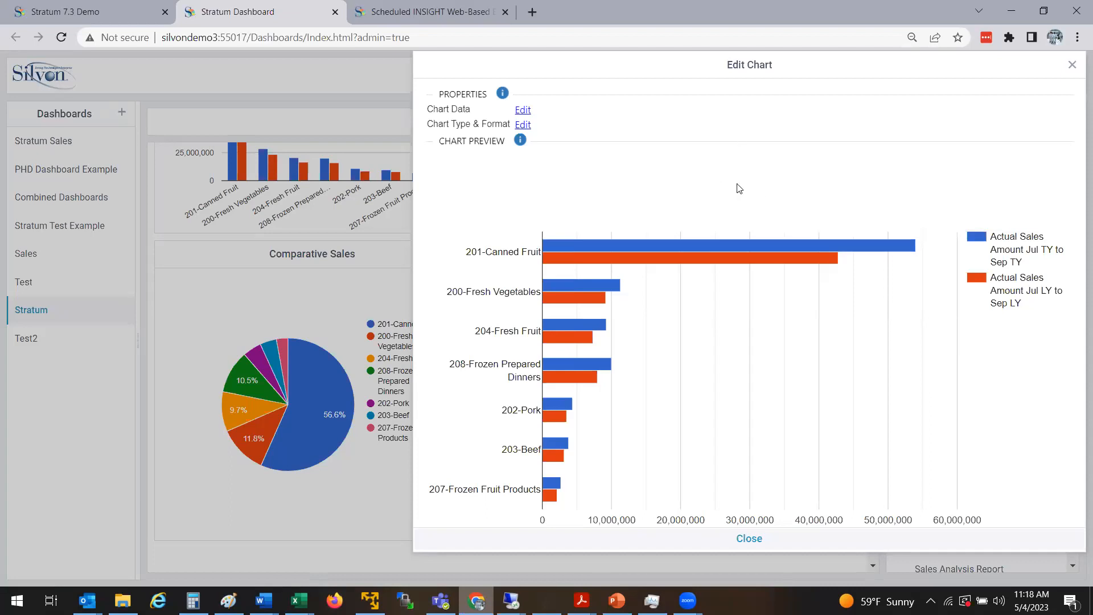
In the Chart Editor, preview bubble and column charts, then return to the horizontal bar preview
{"action": "left_click", "coordinate": [522, 124]}
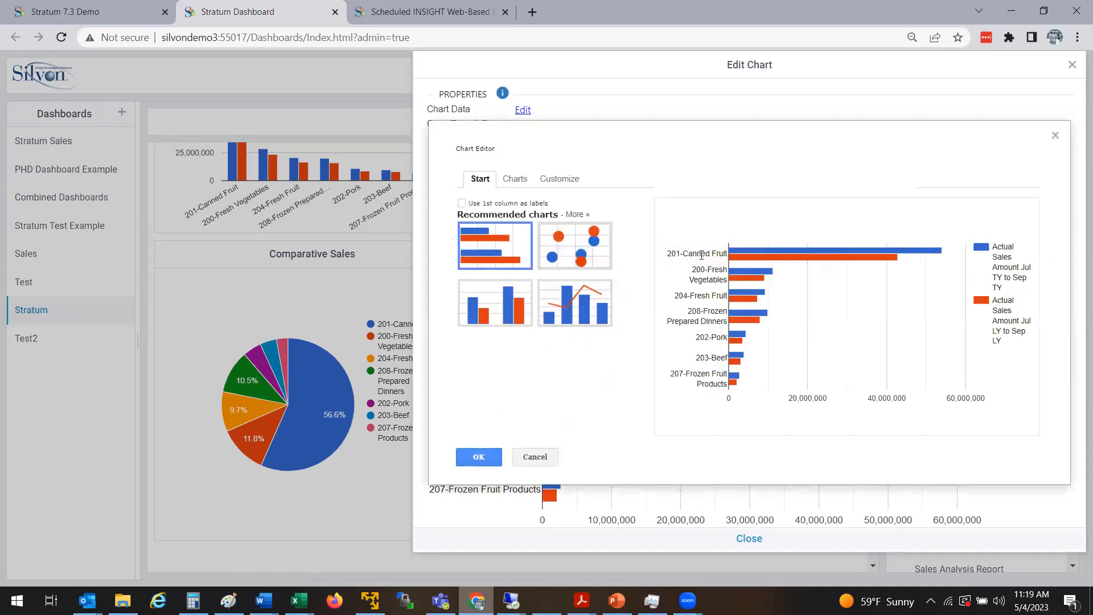
{"action": "left_click", "coordinate": [563, 233]}
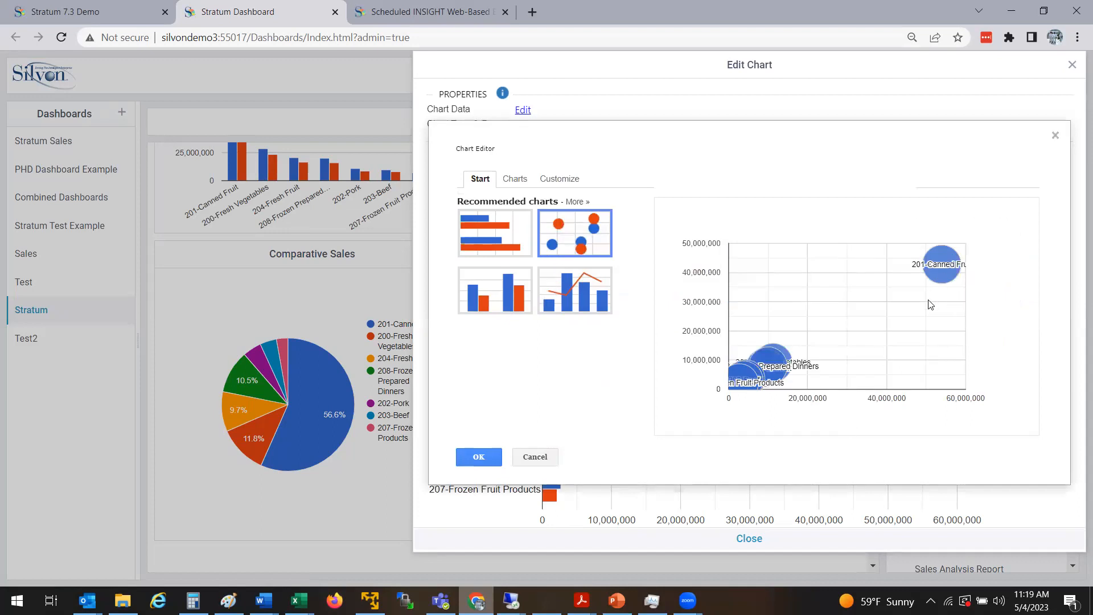
{"action": "mouse_move", "coordinate": [945, 268]}
{"action": "left_click", "coordinate": [494, 310]}
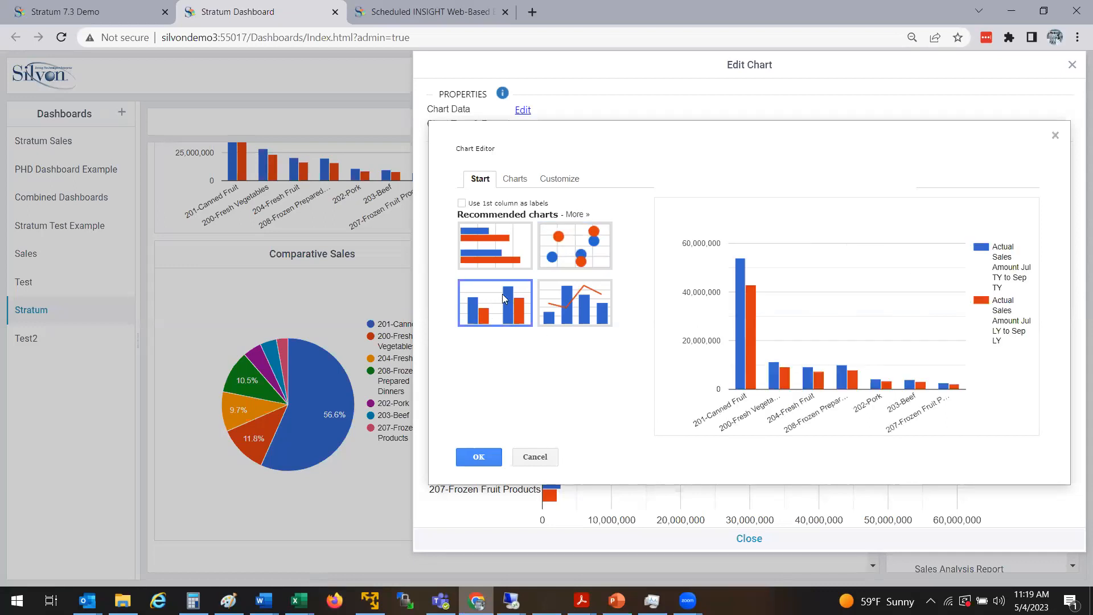
{"action": "left_click", "coordinate": [505, 265]}
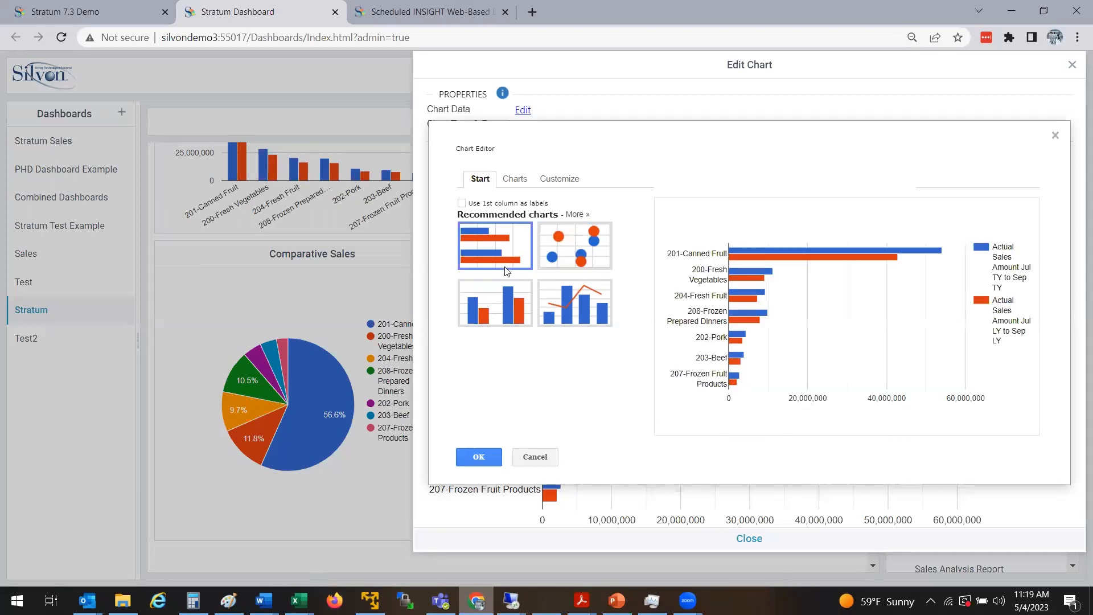
Browse all chart types, previewing grouped column, stacked column and the regional geo chart
{"action": "left_click", "coordinate": [514, 179]}
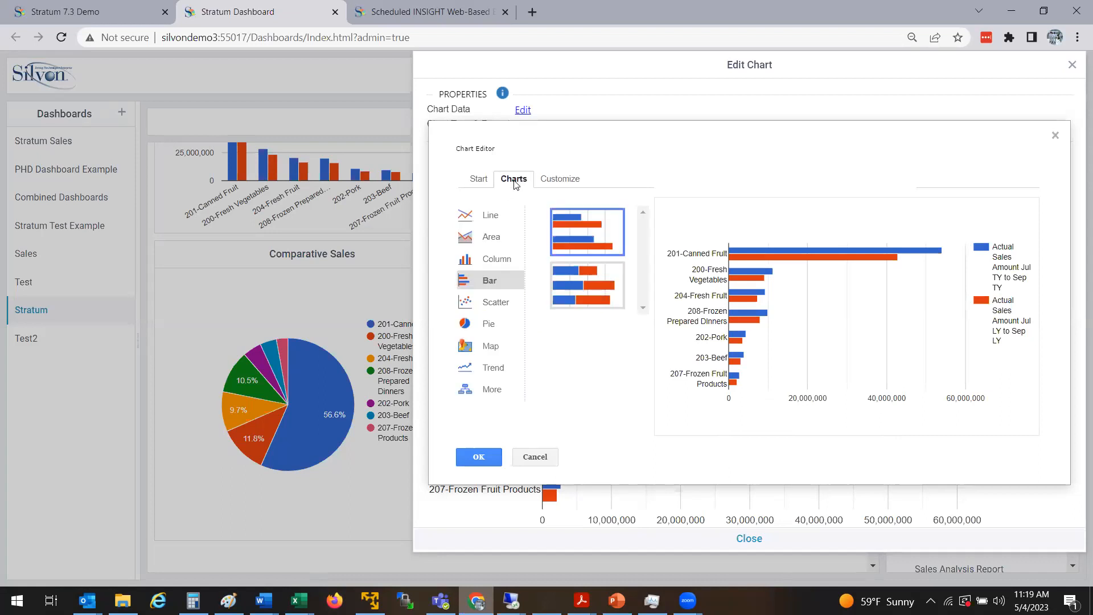
{"action": "left_click", "coordinate": [490, 264]}
{"action": "left_click", "coordinate": [594, 234]}
{"action": "left_click", "coordinate": [599, 298]}
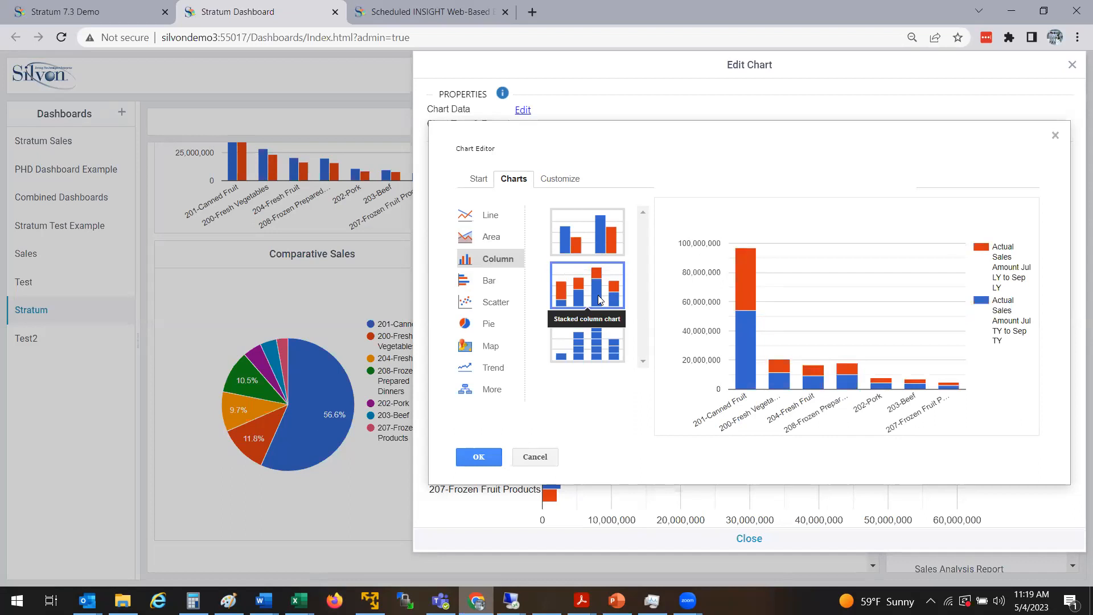
{"action": "left_click", "coordinate": [488, 354]}
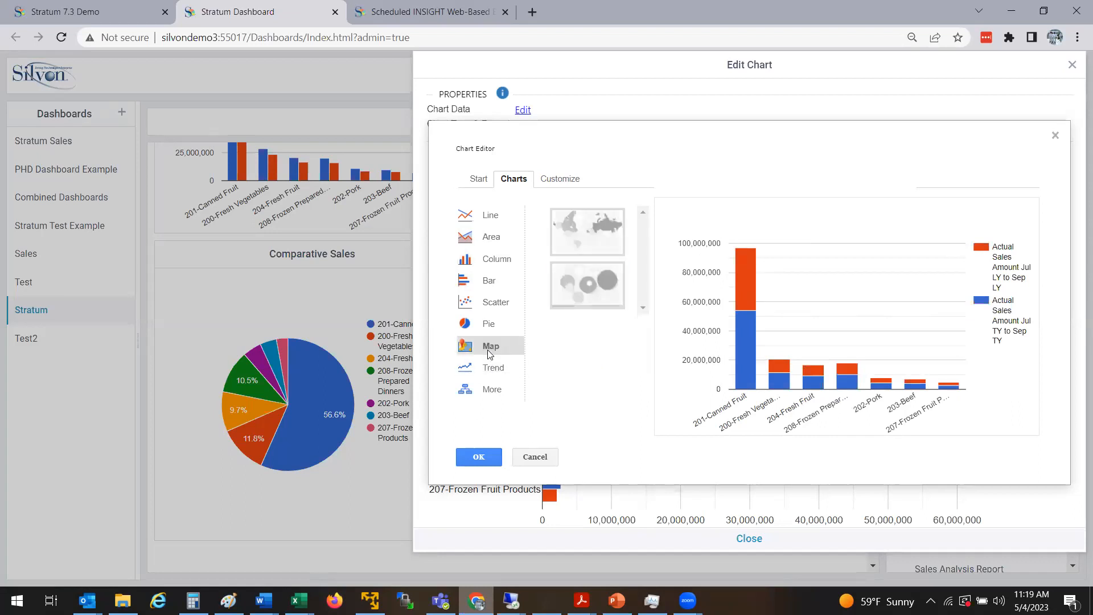
{"action": "left_click", "coordinate": [598, 238]}
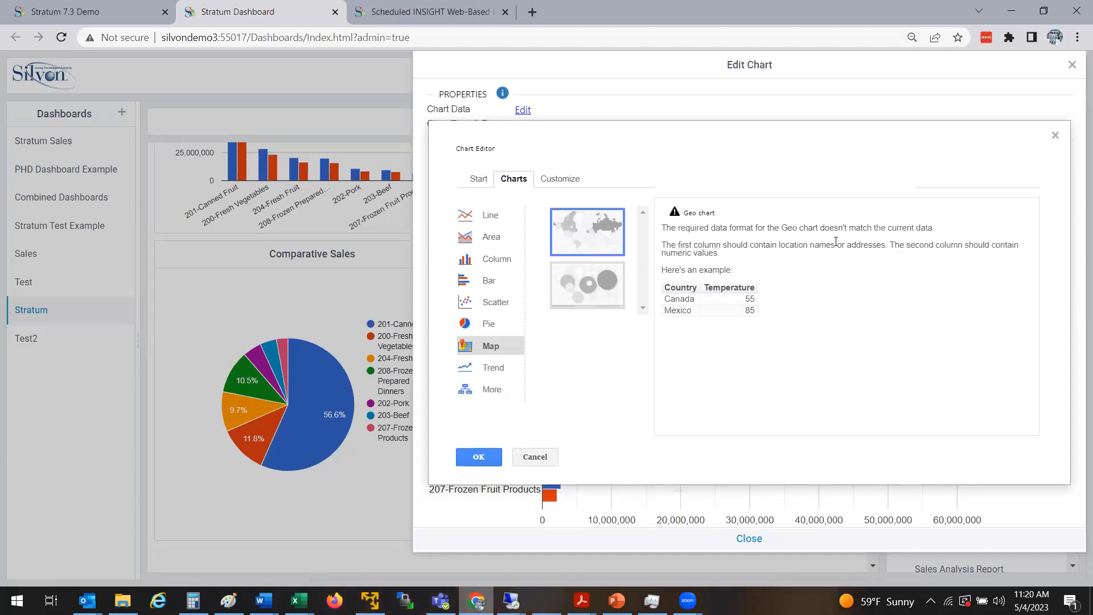
Preview the basic line chart and the smooth line variant
{"action": "left_click", "coordinate": [504, 219]}
{"action": "left_click", "coordinate": [610, 249]}
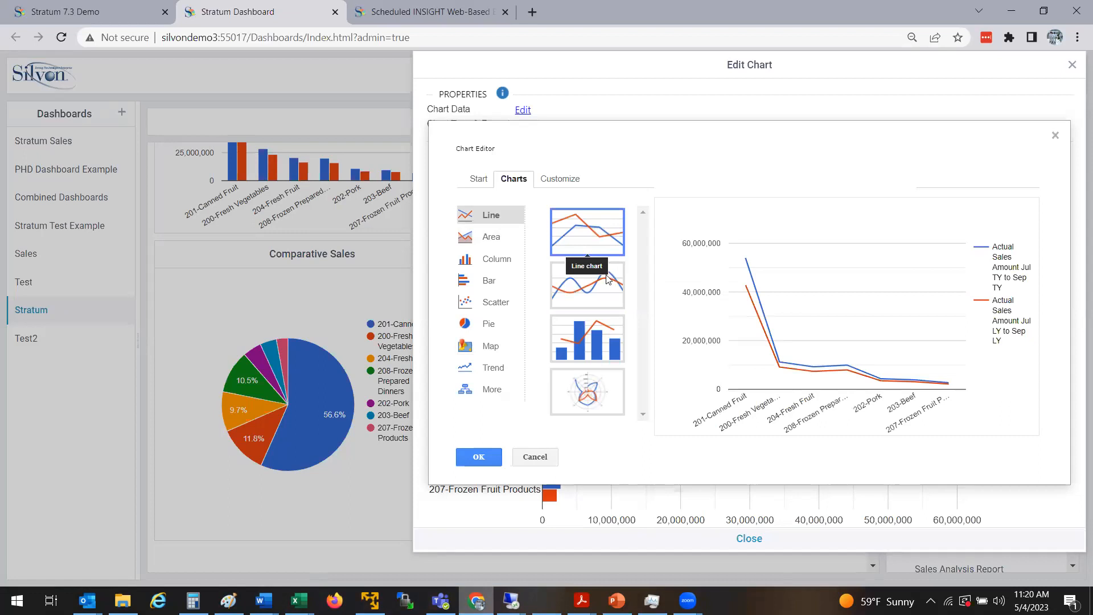
{"action": "left_click", "coordinate": [606, 304]}
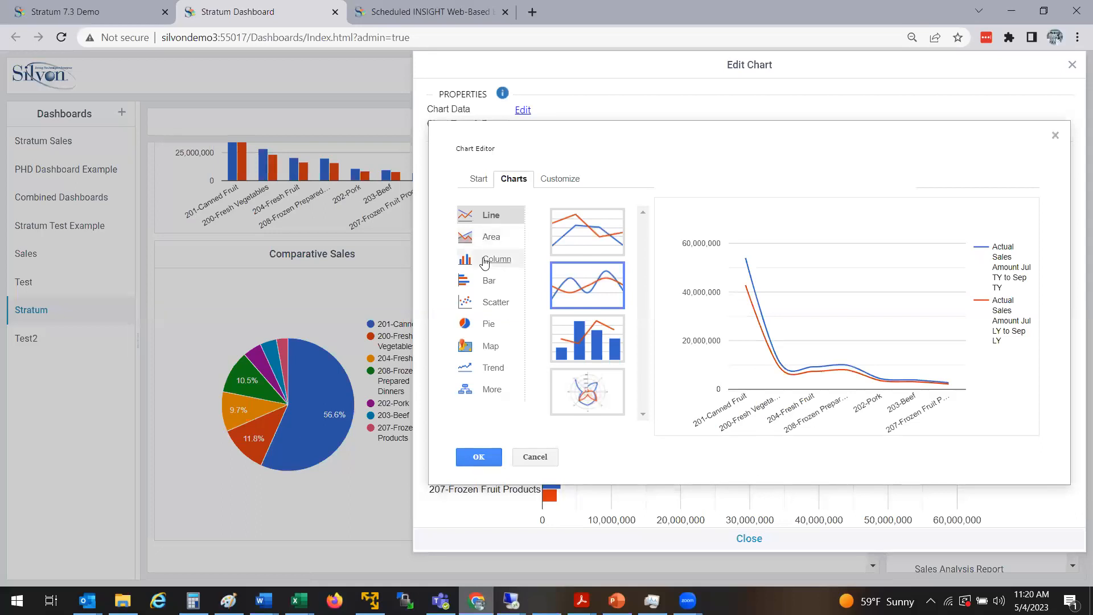
Discard the line previews, keep the horizontal bar chart, stop editing, and go to Stratum 7.3 Demo
{"action": "left_click", "coordinate": [552, 457]}
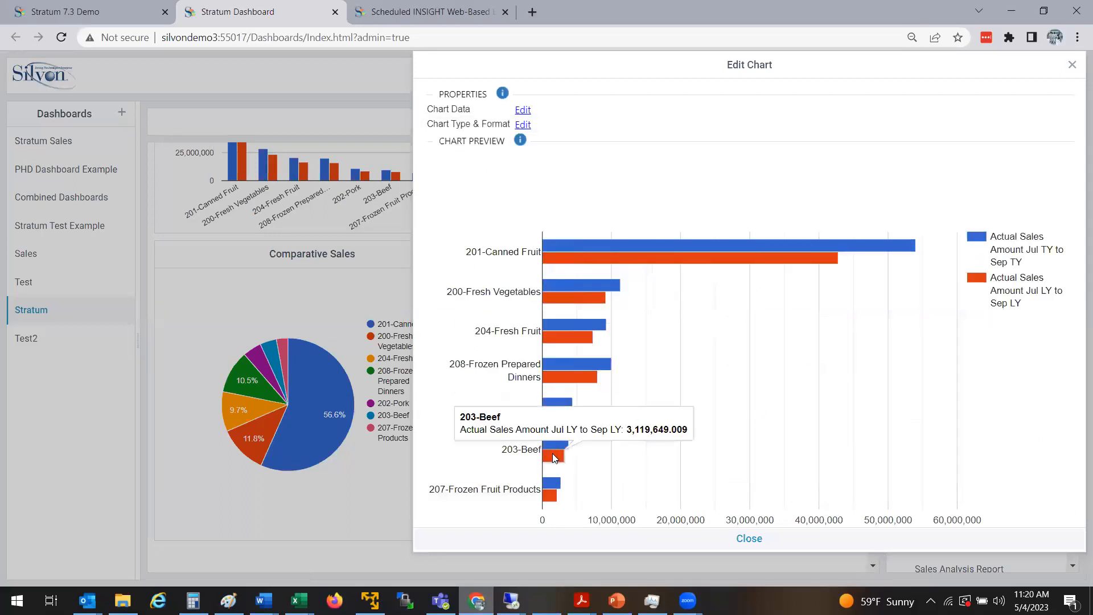
{"action": "left_click", "coordinate": [1072, 65]}
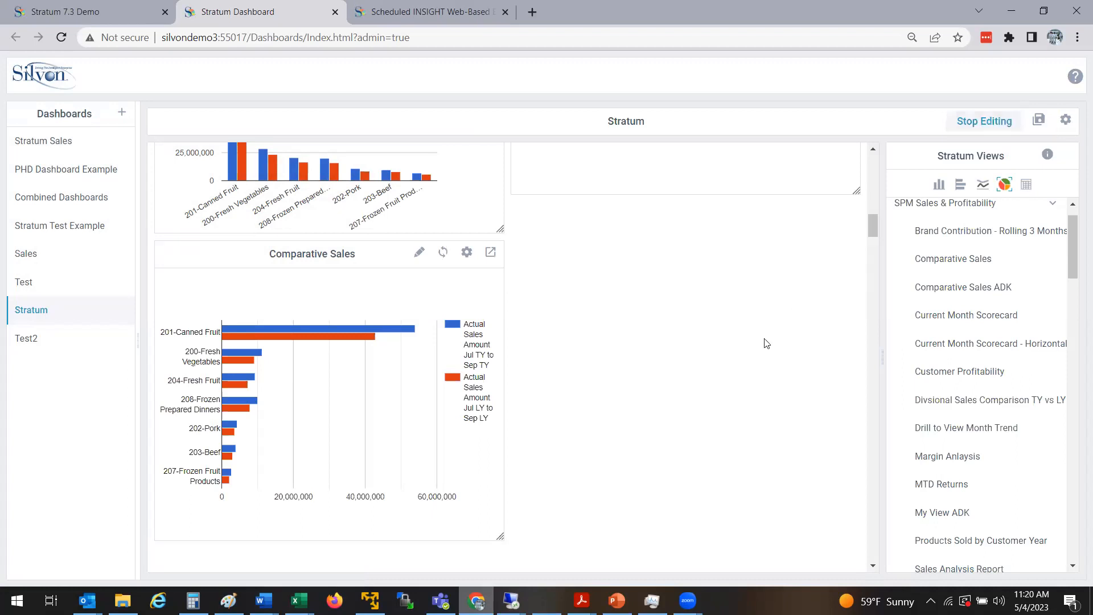
{"action": "left_click", "coordinate": [995, 121]}
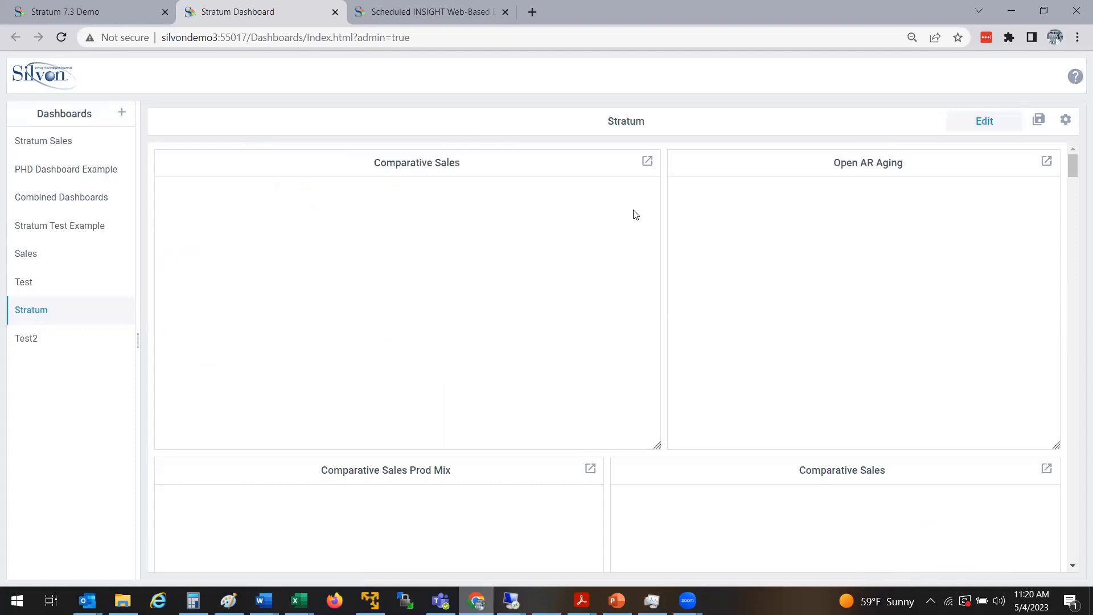
{"action": "left_click", "coordinate": [100, 7]}
Reload the Stratum 7.3 Demo page and scroll down to the new Comparative Sales bar chart
{"action": "left_click", "coordinate": [61, 38]}
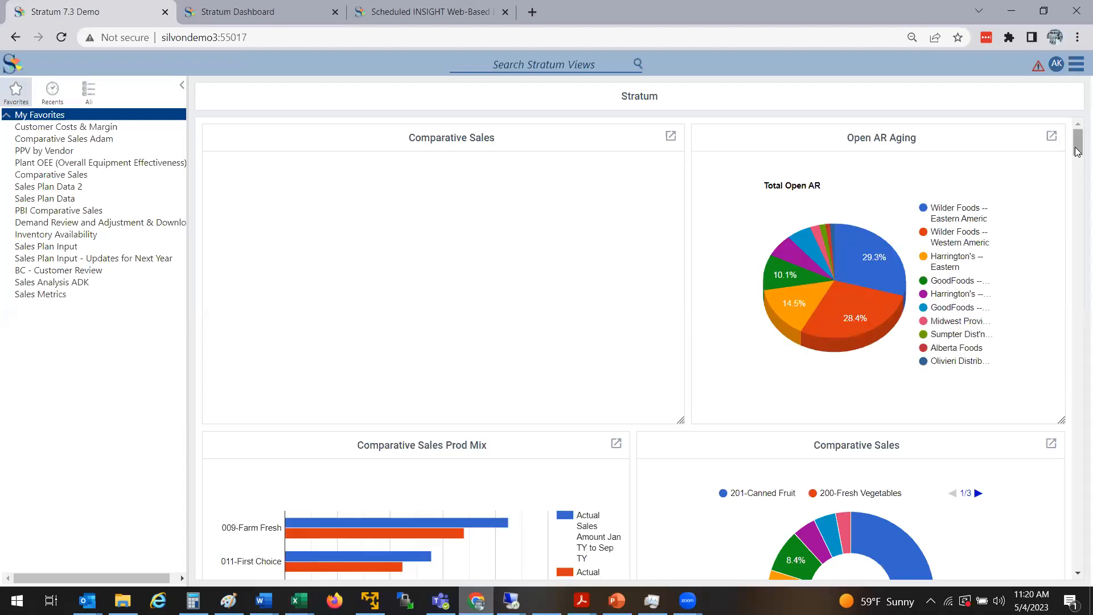
{"action": "left_click_drag", "start_coordinate": [1077, 151], "coordinate": [1077, 218]}
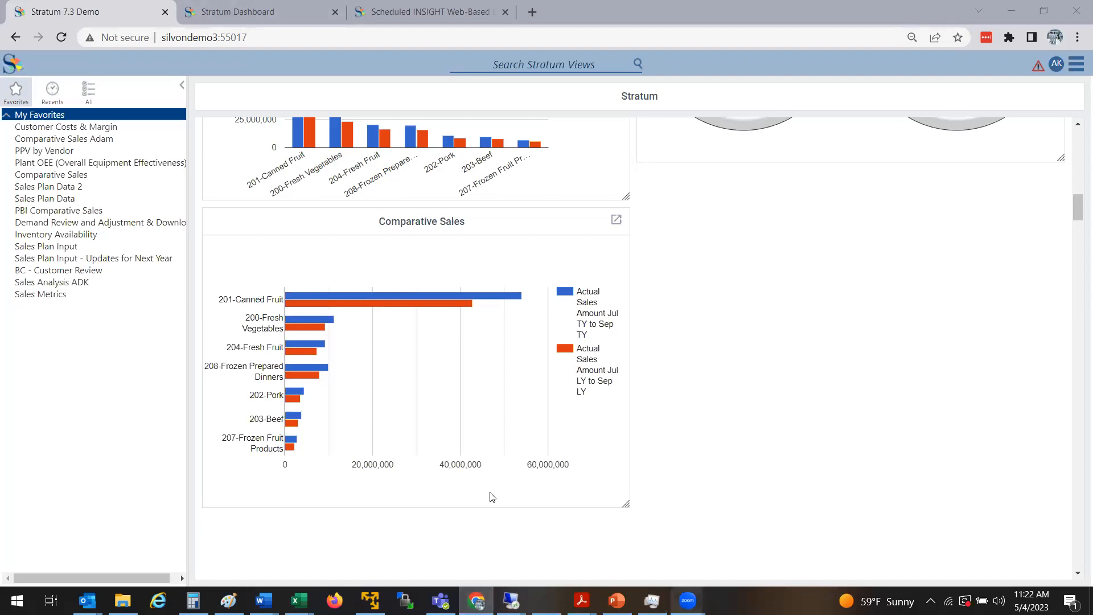
{"action": "left_click", "coordinate": [998, 601]}
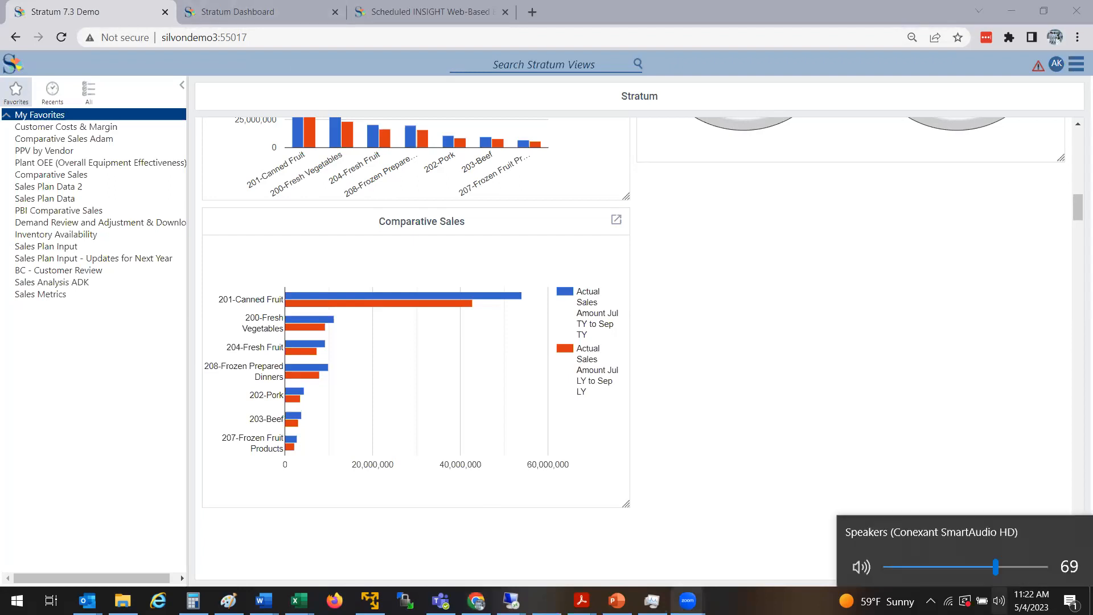
{"action": "left_click_drag", "start_coordinate": [995, 567], "coordinate": [1047, 567]}
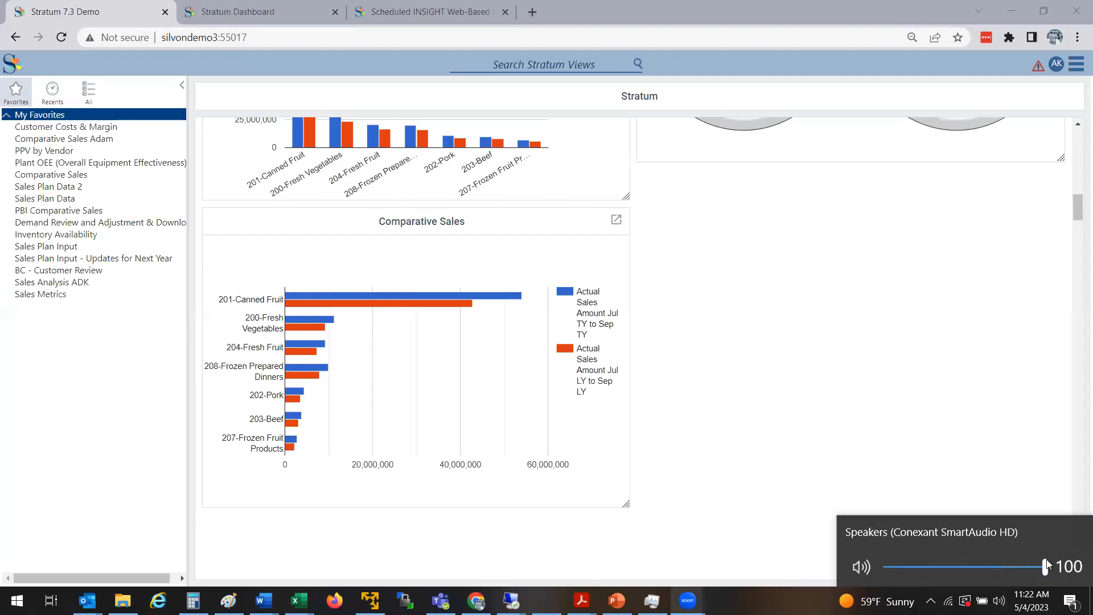
{"action": "left_click", "coordinate": [870, 305]}
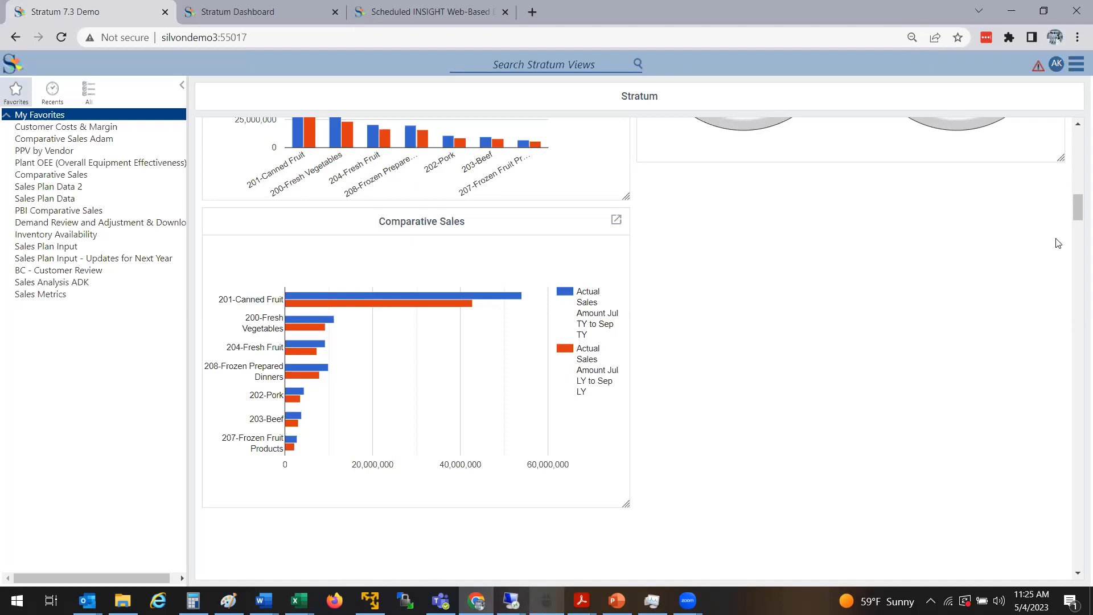
Scroll back up, glance at the Stratum Dashboard tab, then bring up the menu's Manage Things list
{"action": "left_click_drag", "start_coordinate": [1078, 208], "coordinate": [1076, 142]}
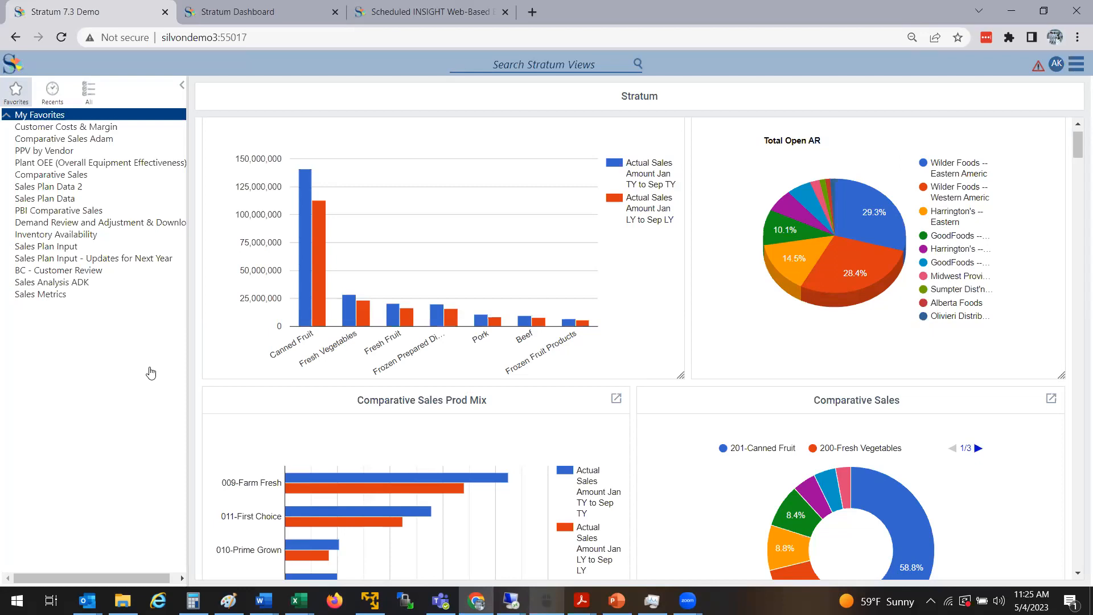
{"action": "left_click", "coordinate": [277, 6]}
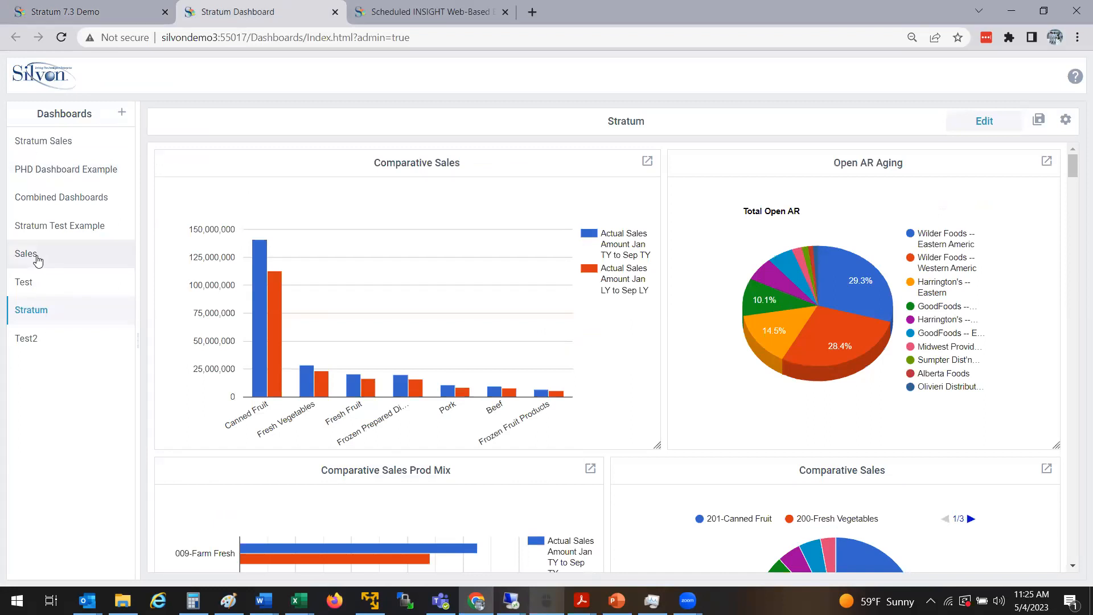
{"action": "left_click", "coordinate": [80, 12]}
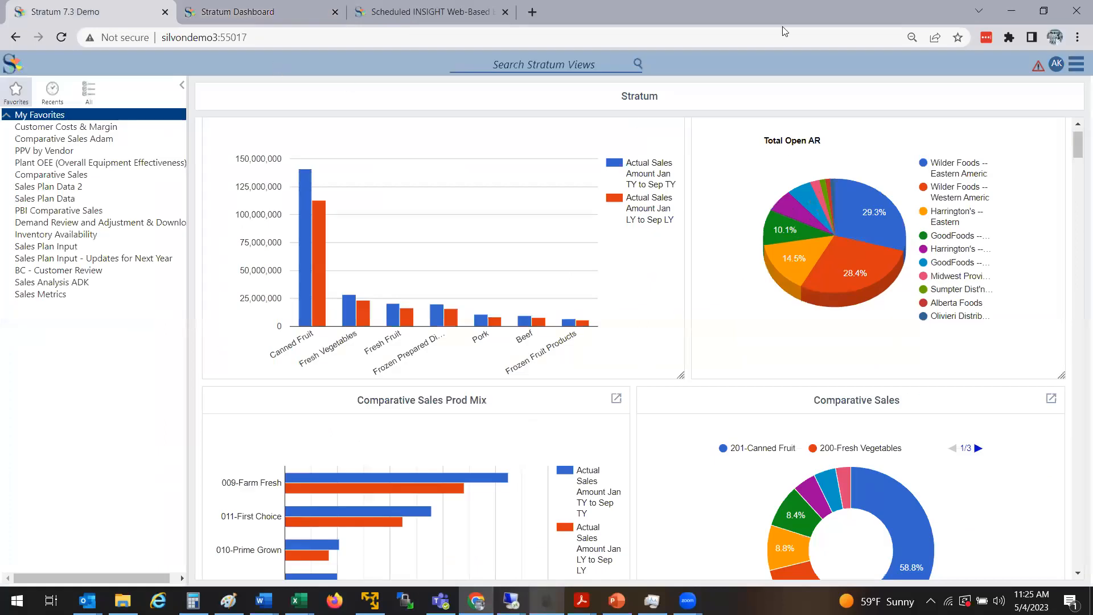
{"action": "left_click", "coordinate": [1075, 64]}
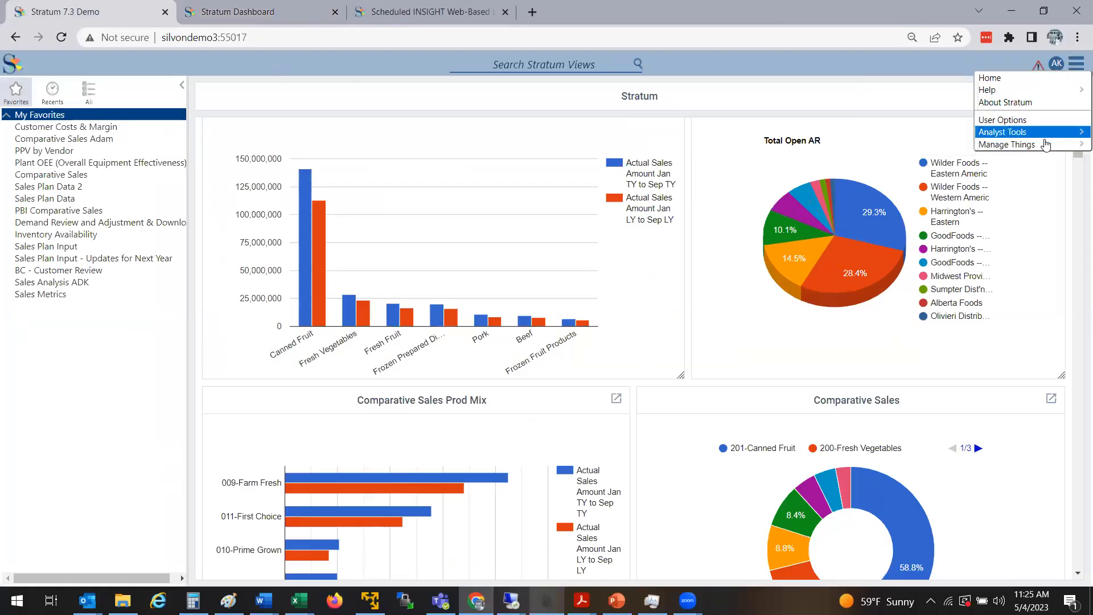
{"action": "mouse_move", "coordinate": [1044, 144]}
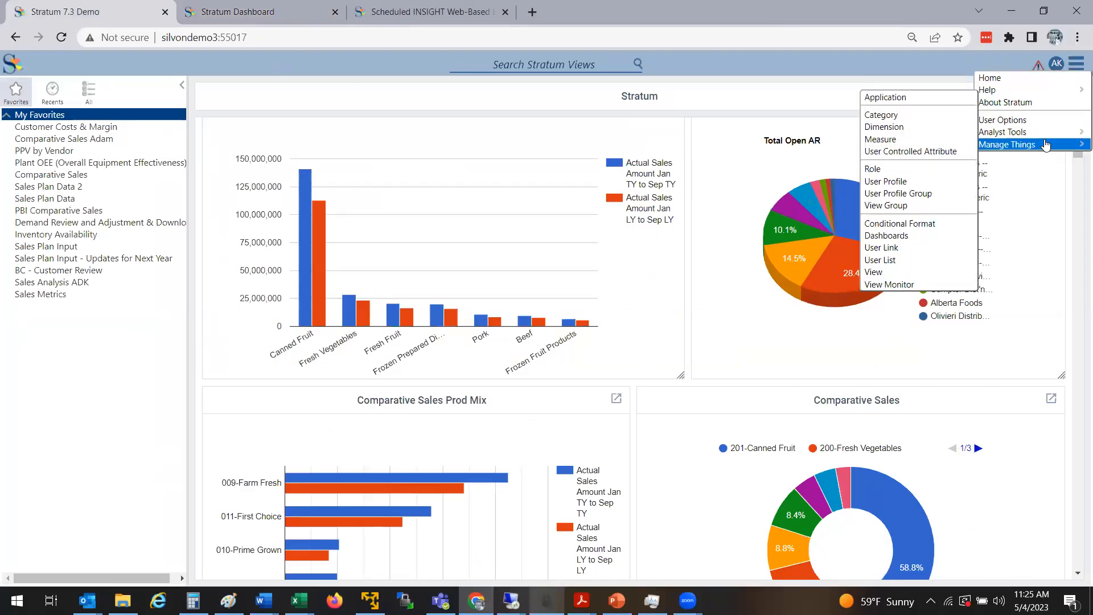
Edit the Viewer Administrator profile group, enabling Override Home Page and focusing its URL field
{"action": "left_click", "coordinate": [883, 196]}
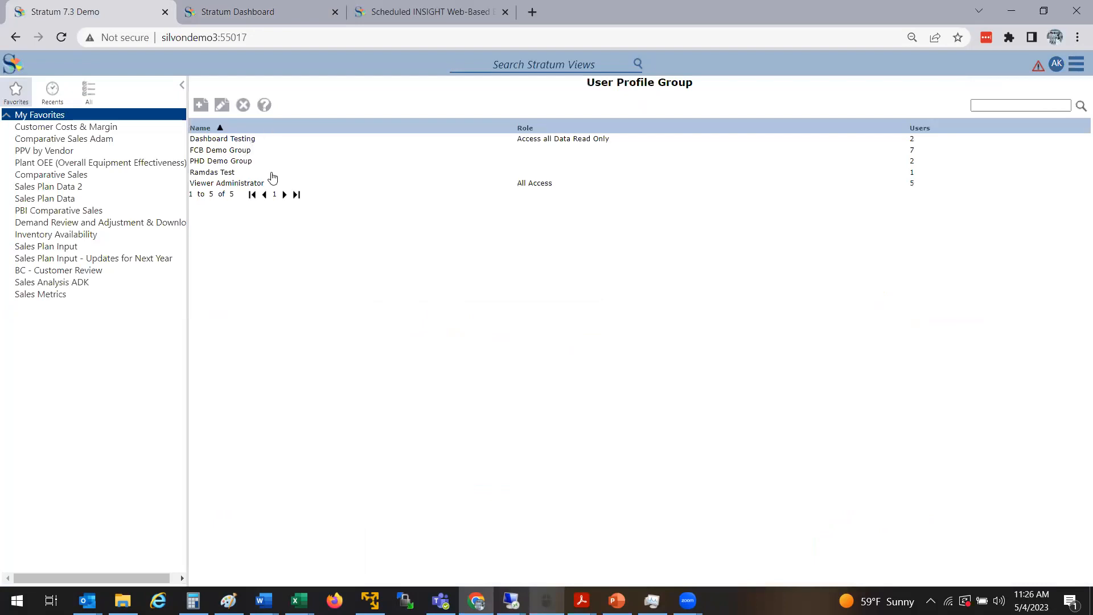
{"action": "double_click", "coordinate": [247, 184]}
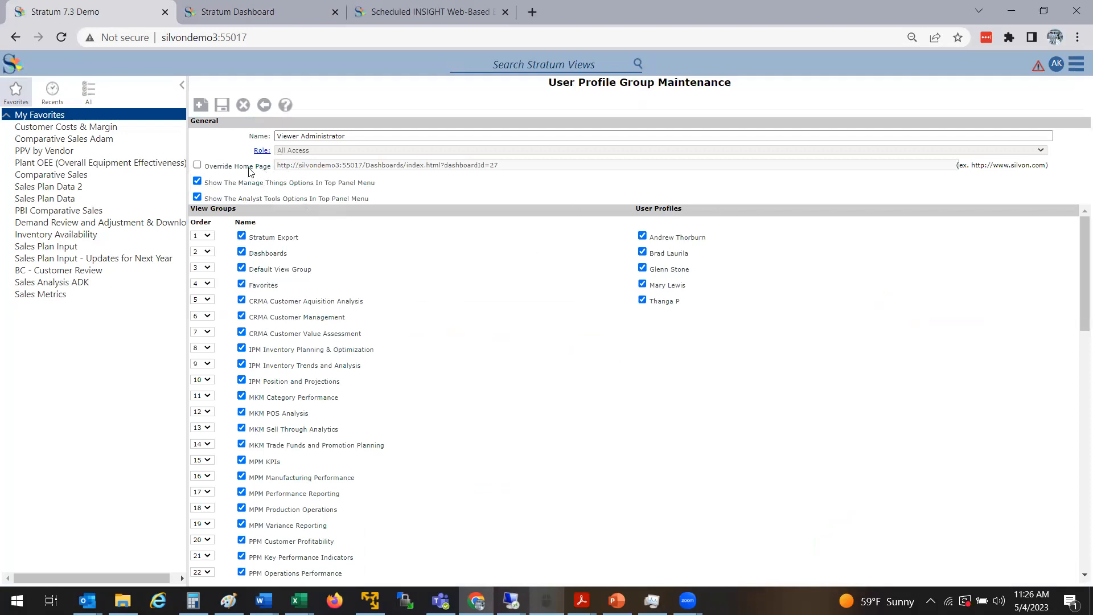
{"action": "left_click", "coordinate": [198, 165]}
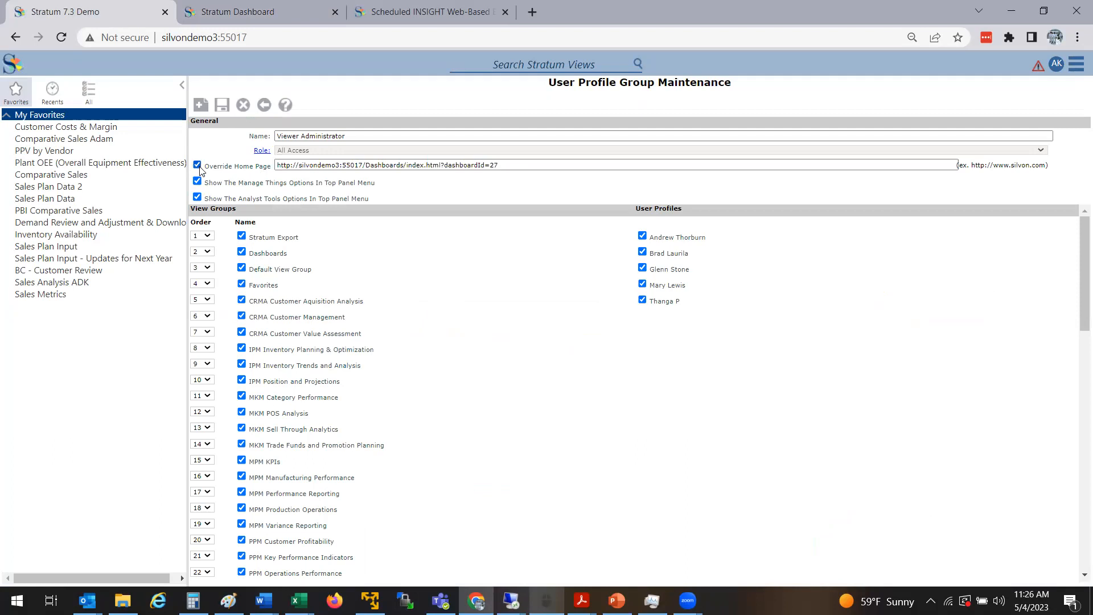
{"action": "left_click", "coordinate": [512, 166]}
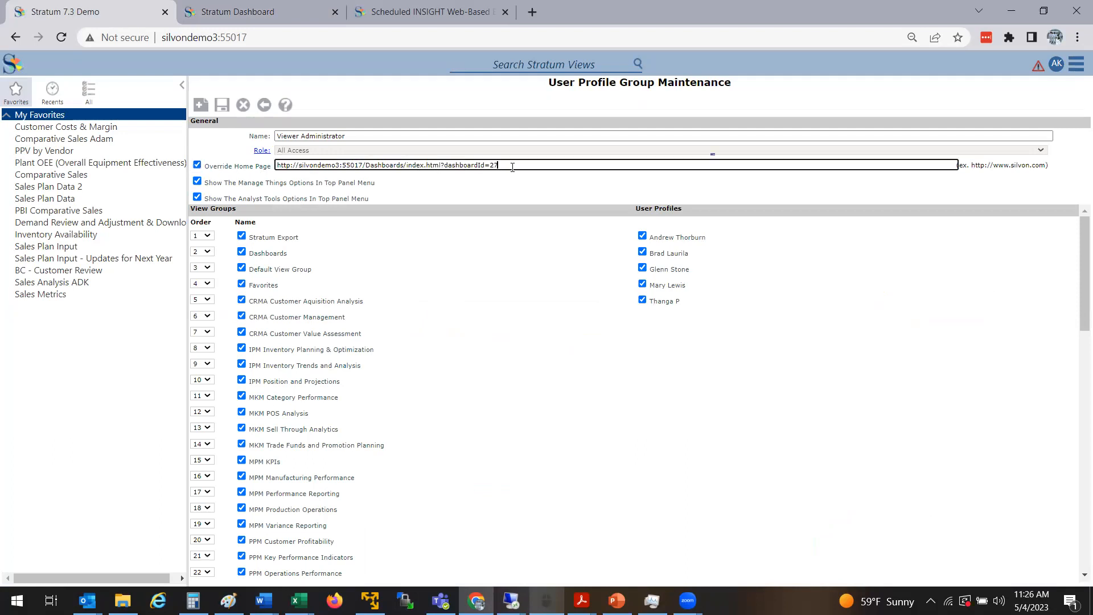
{"action": "left_click", "coordinate": [261, 8]}
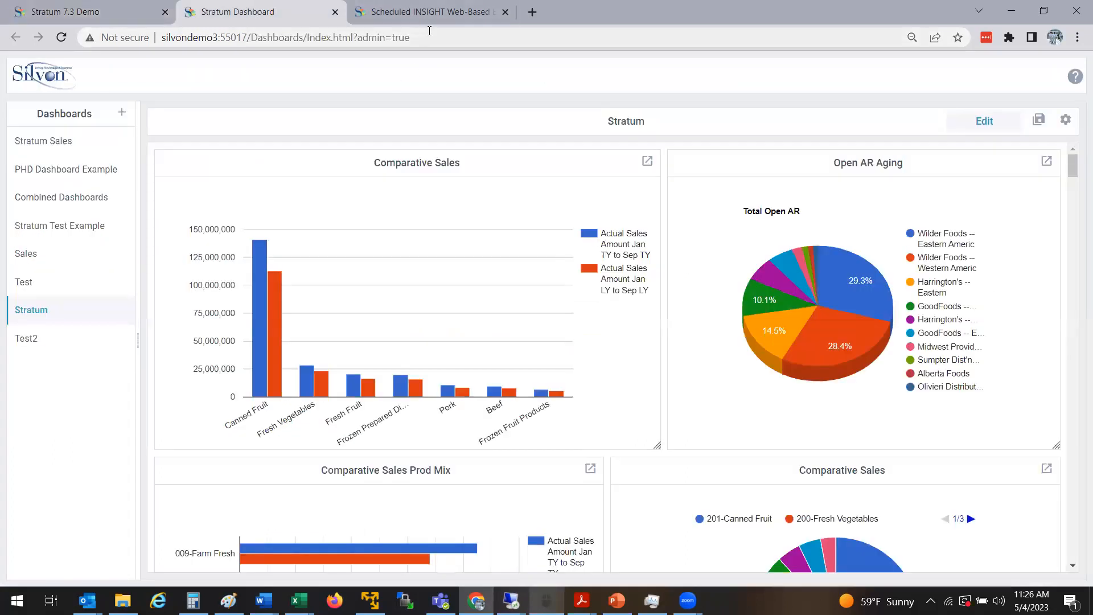
Open the Stratum dashboard in a new tab, select its dashboardId=27 URL, and return to User Profile Group Maintenance
{"action": "right_click", "coordinate": [43, 318]}
{"action": "left_click", "coordinate": [57, 325]}
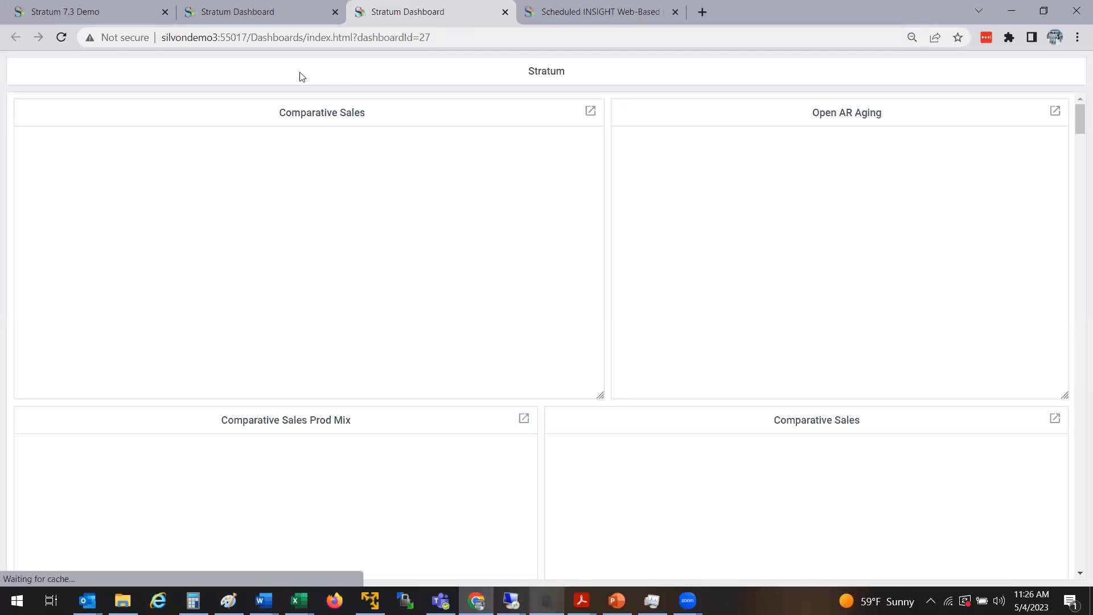
{"action": "left_click", "coordinate": [466, 41]}
{"action": "key", "text": "ctrl+c"}
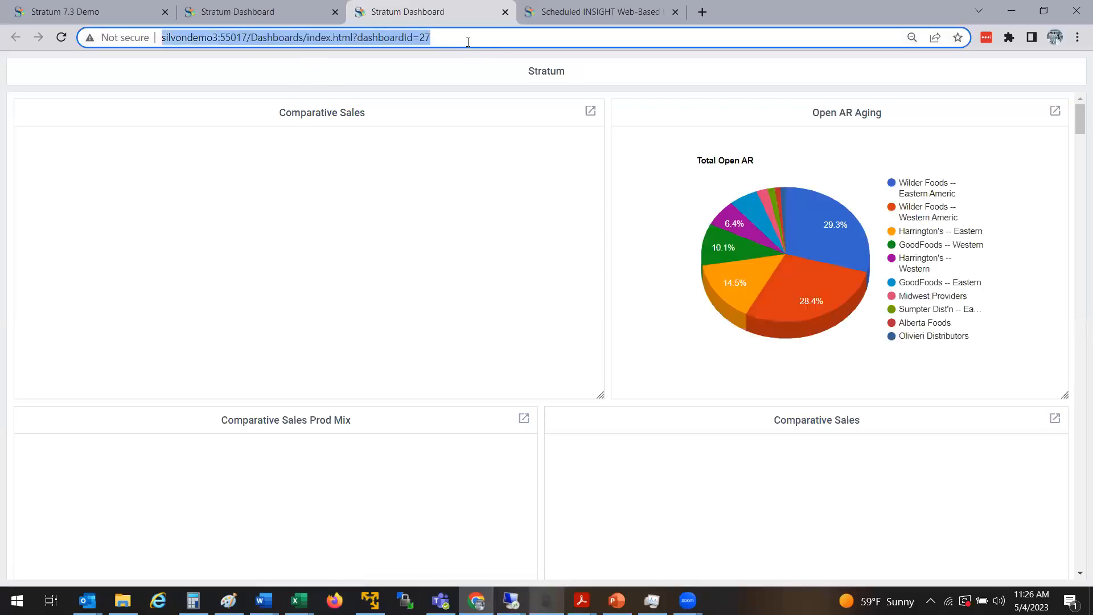
{"action": "left_click", "coordinate": [283, 8]}
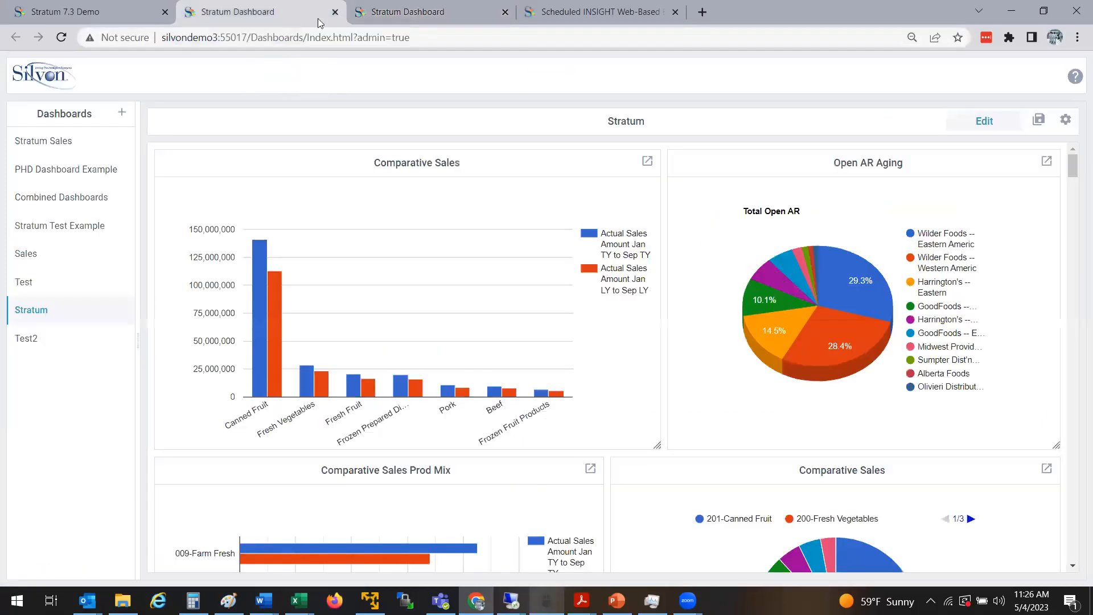
{"action": "left_click", "coordinate": [569, 12]}
{"action": "left_click", "coordinate": [111, 8]}
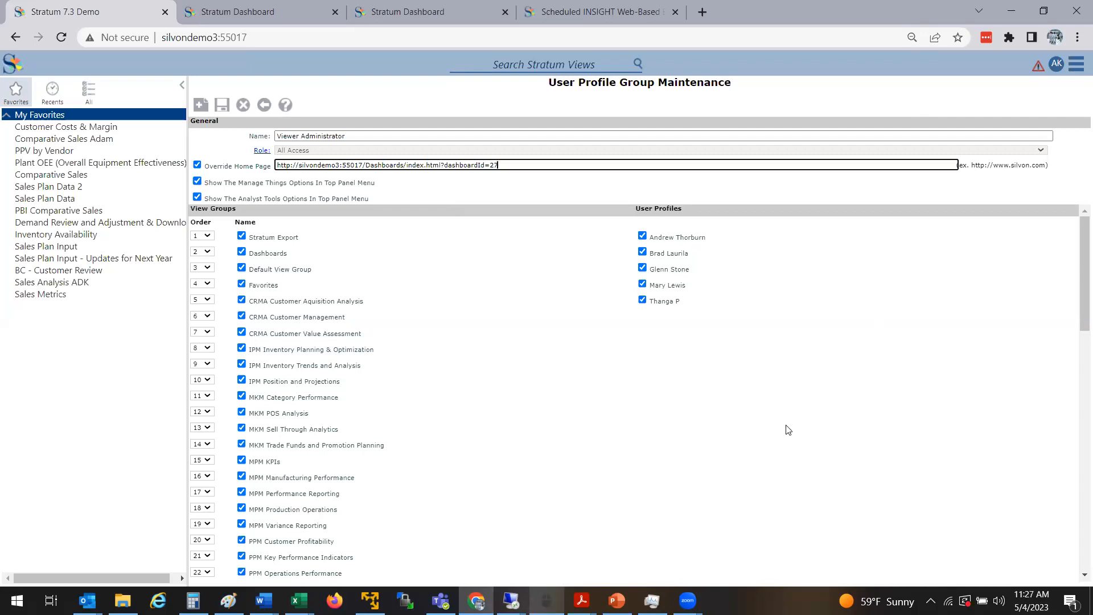
Go to Manage Things > User Link, leaving the profile group without saving
{"action": "left_click", "coordinate": [1076, 63]}
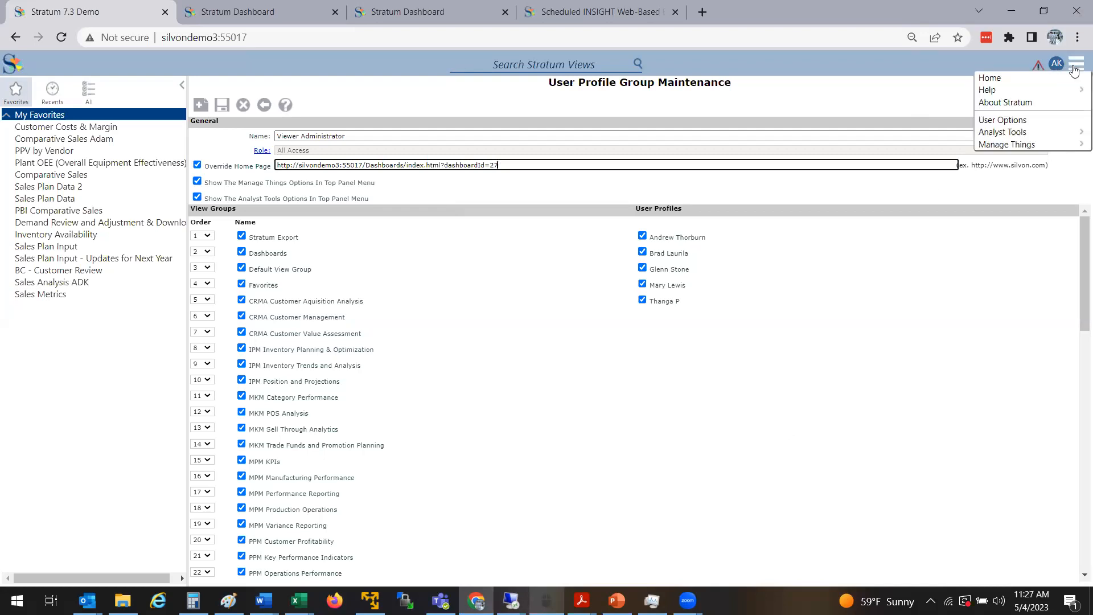
{"action": "mouse_move", "coordinate": [1048, 147]}
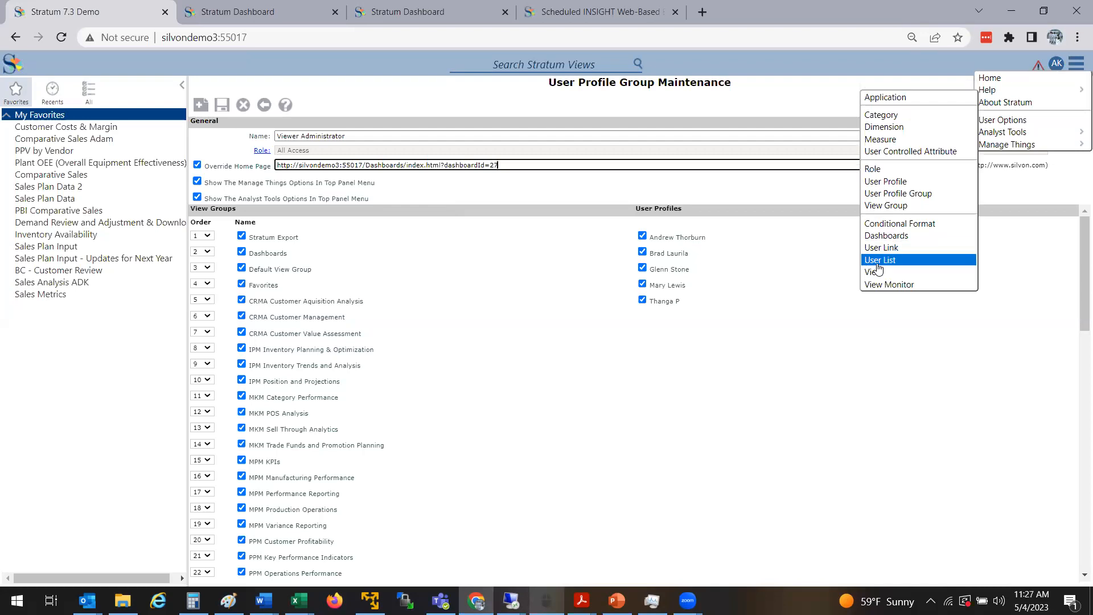
{"action": "left_click", "coordinate": [895, 249]}
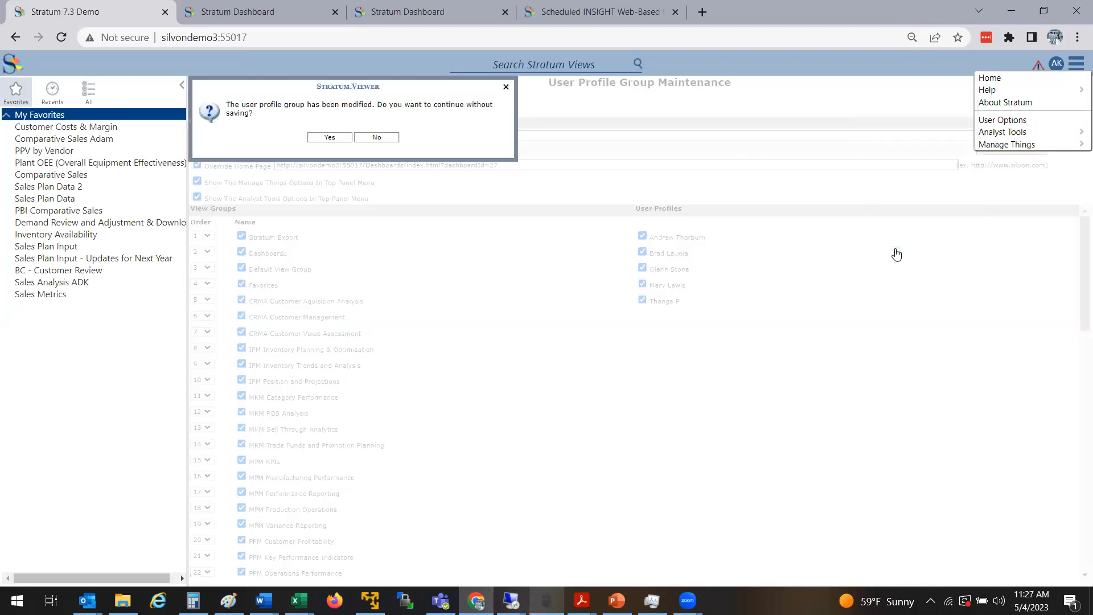
{"action": "left_click", "coordinate": [344, 139]}
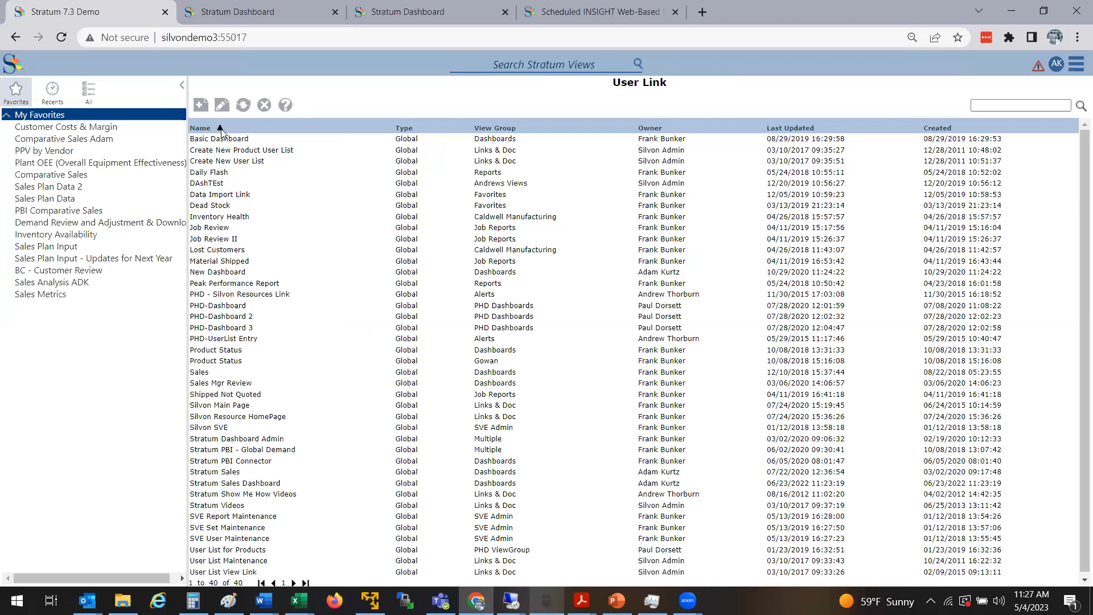
Create user link 'Sales Dashboard' with the pasted dashboard 27 URL, Favorites view group, New Window off, and save
{"action": "left_click", "coordinate": [201, 106]}
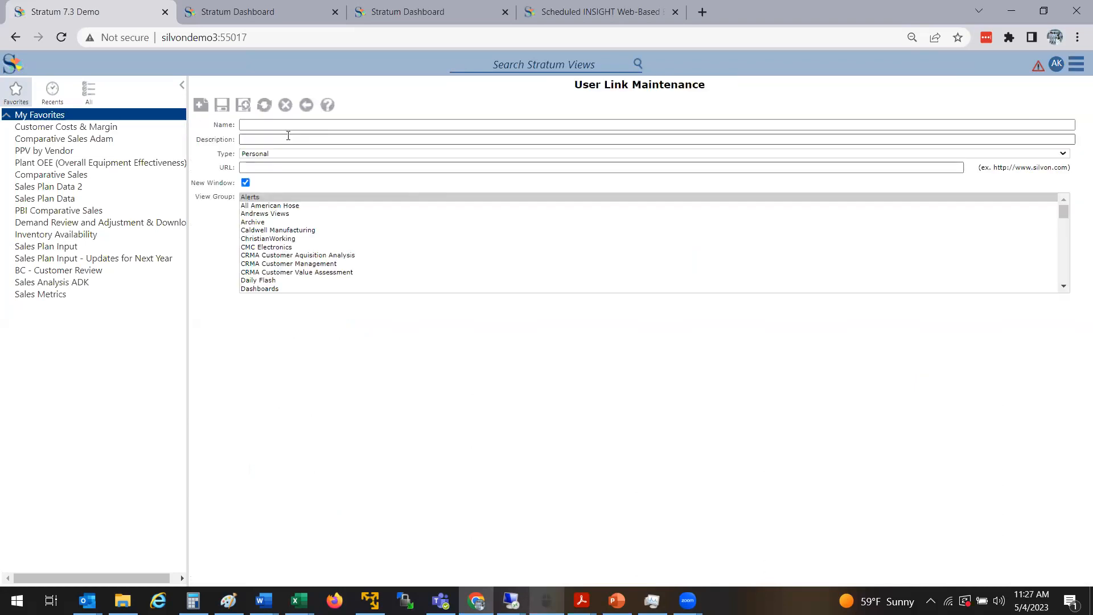
{"action": "left_click", "coordinate": [287, 128]}
{"action": "type", "text": "S"}
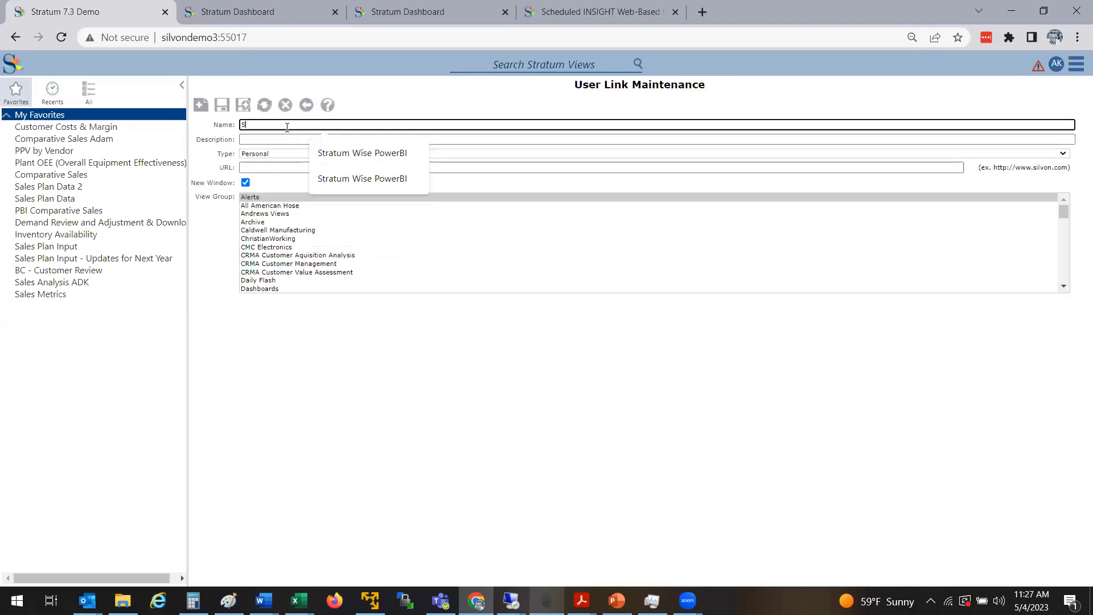
{"action": "type", "text": "ales Dashboard"}
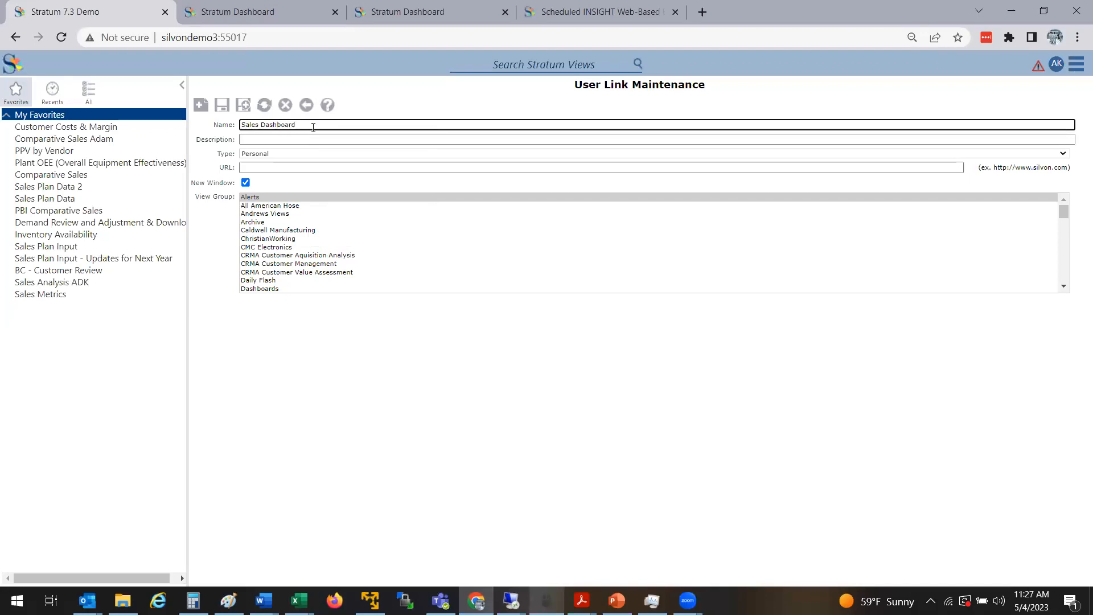
{"action": "left_click", "coordinate": [288, 166]}
{"action": "key", "text": "ctrl+v"}
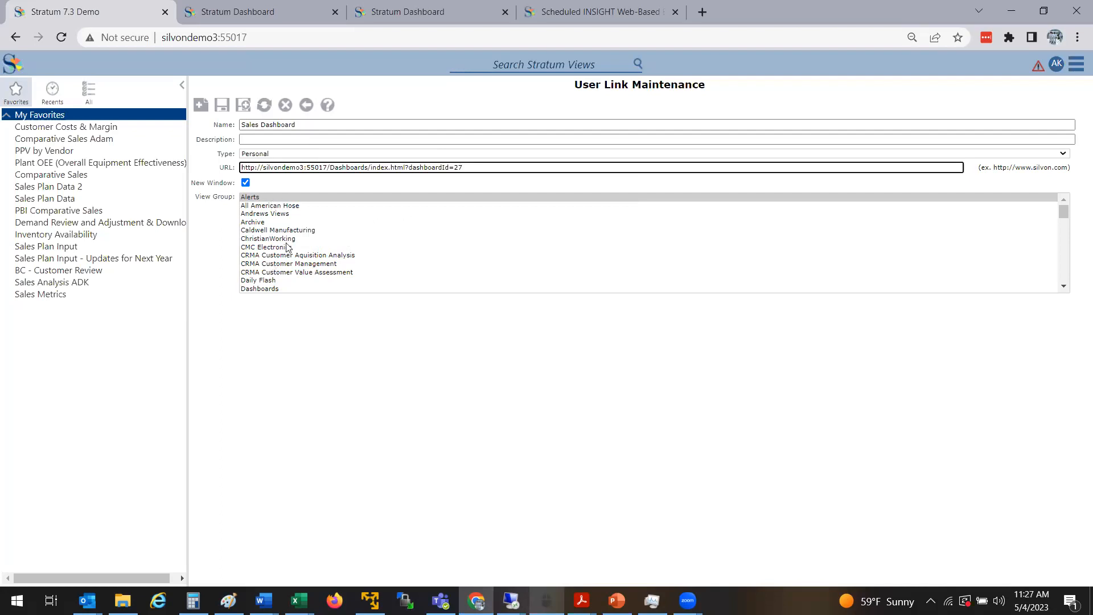
{"action": "left_click", "coordinate": [1064, 212]}
{"action": "scroll", "coordinate": [1064, 215], "scroll_direction": "down", "scroll_amount": 5}
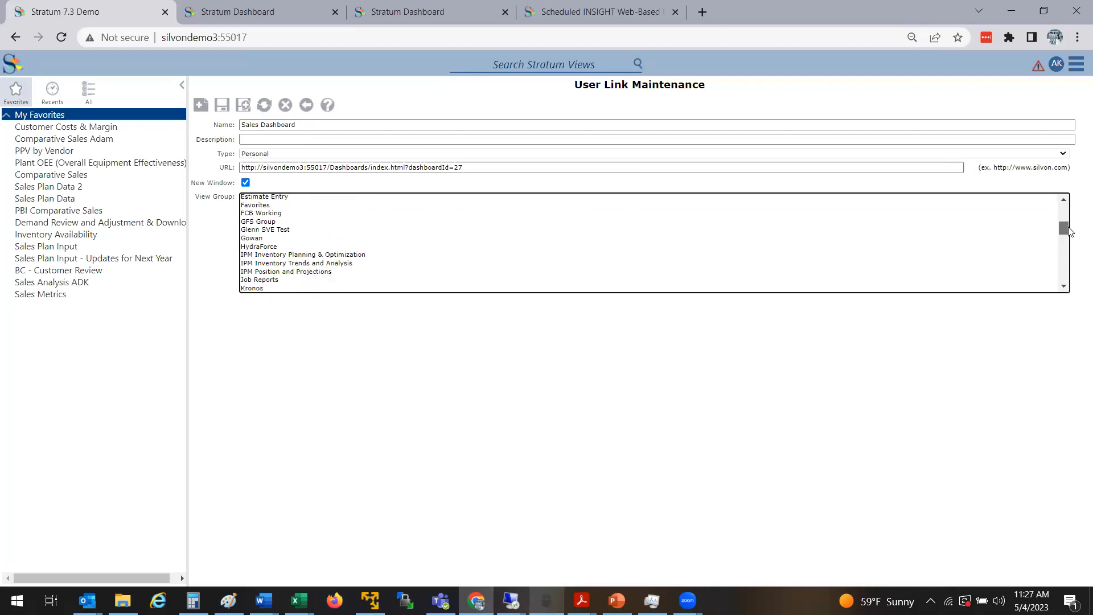
{"action": "left_click", "coordinate": [254, 205]}
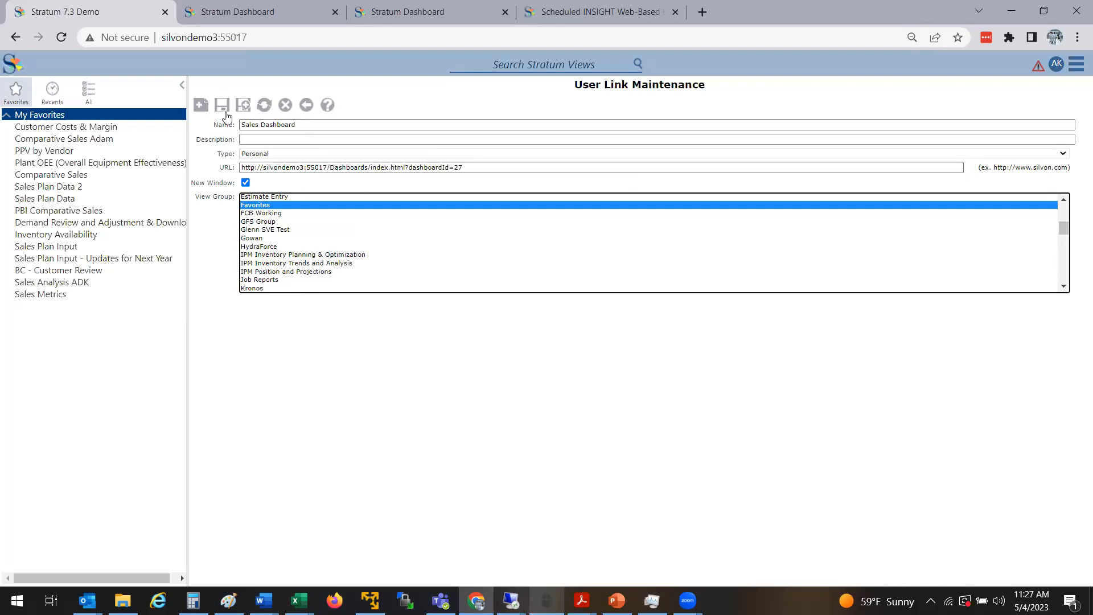
{"action": "left_click", "coordinate": [246, 183]}
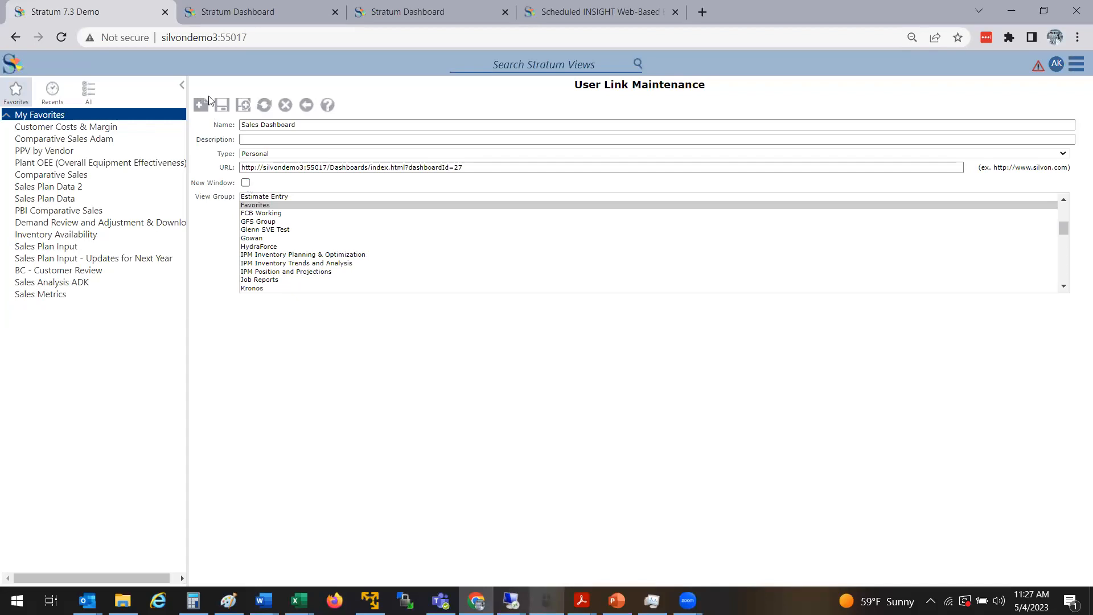
{"action": "left_click", "coordinate": [220, 105]}
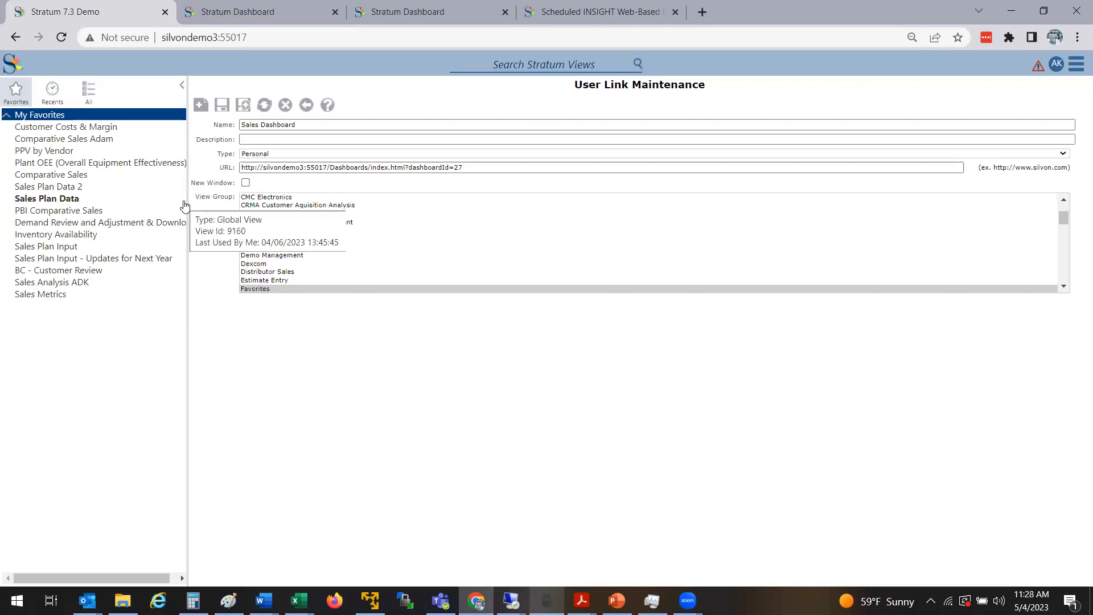
From the All views list, expand Favorites and open Sales Dashboard, then the Comparative Sales report
{"action": "left_click", "coordinate": [87, 98]}
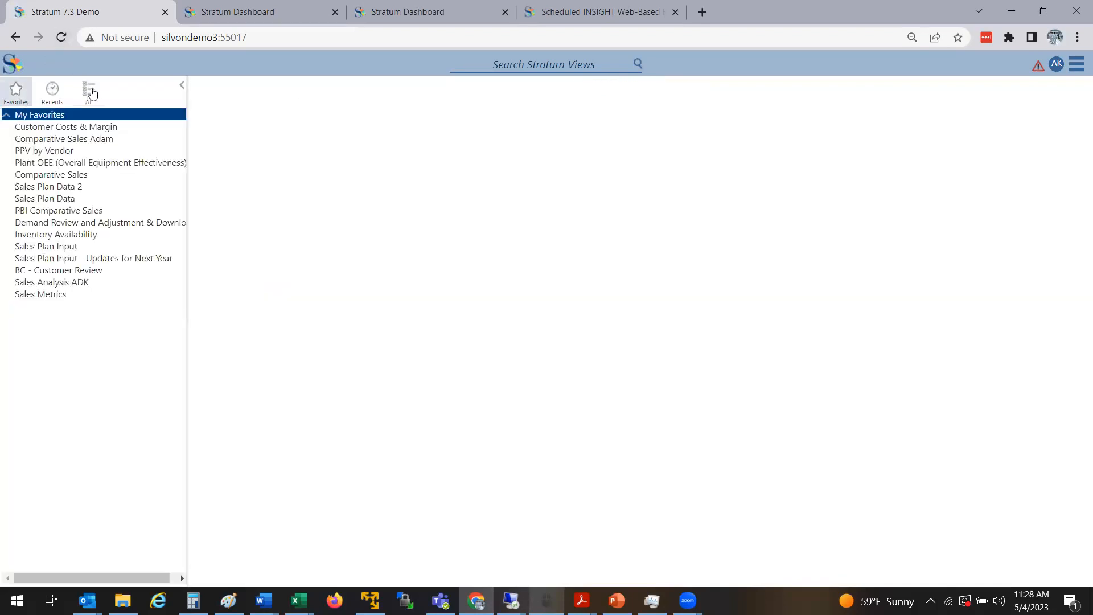
{"action": "left_click", "coordinate": [90, 94]}
{"action": "left_click", "coordinate": [40, 114]}
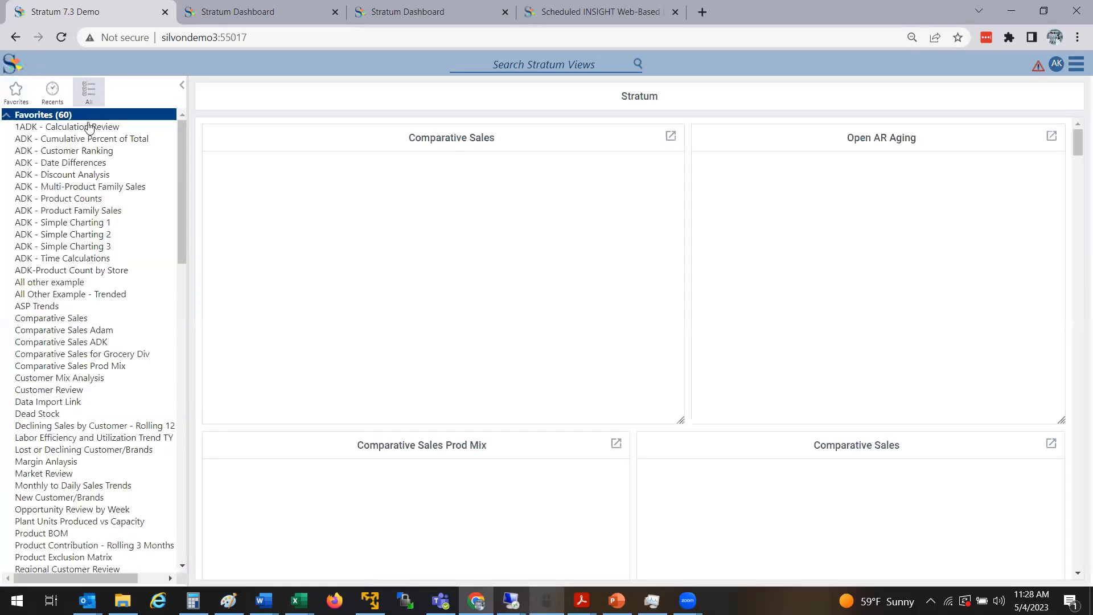
{"action": "left_click_drag", "start_coordinate": [183, 181], "coordinate": [199, 327]}
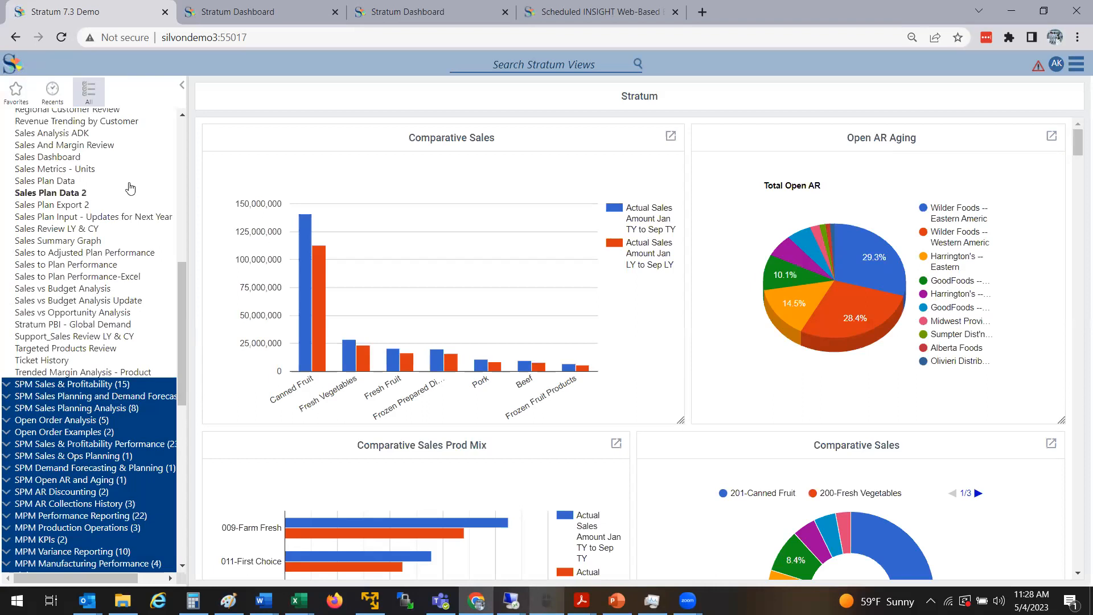
{"action": "left_click", "coordinate": [57, 157]}
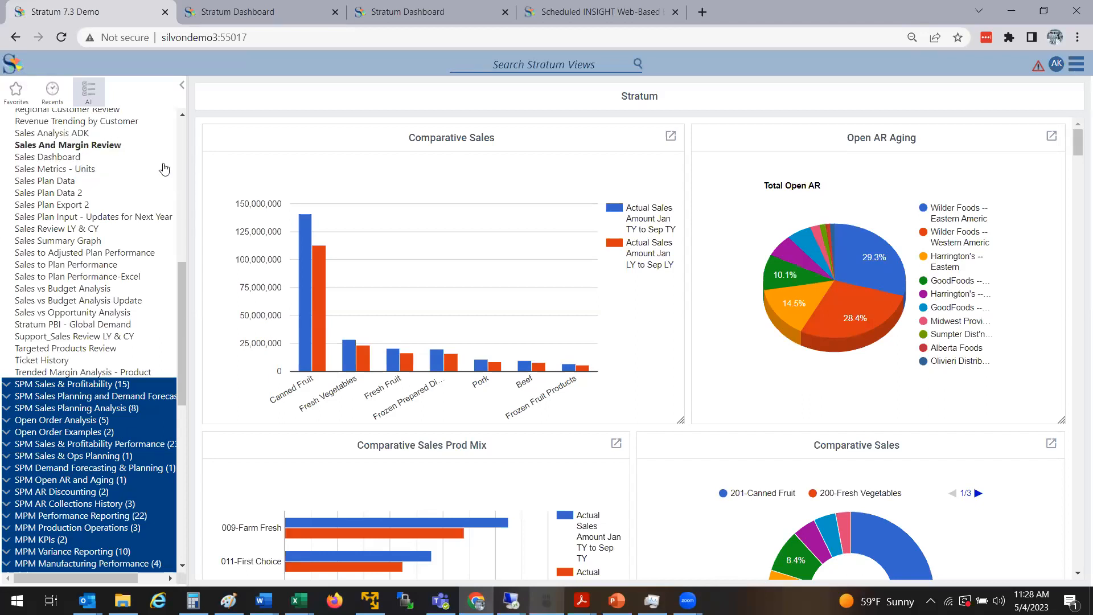
{"action": "left_click_drag", "start_coordinate": [179, 299], "coordinate": [162, 170]}
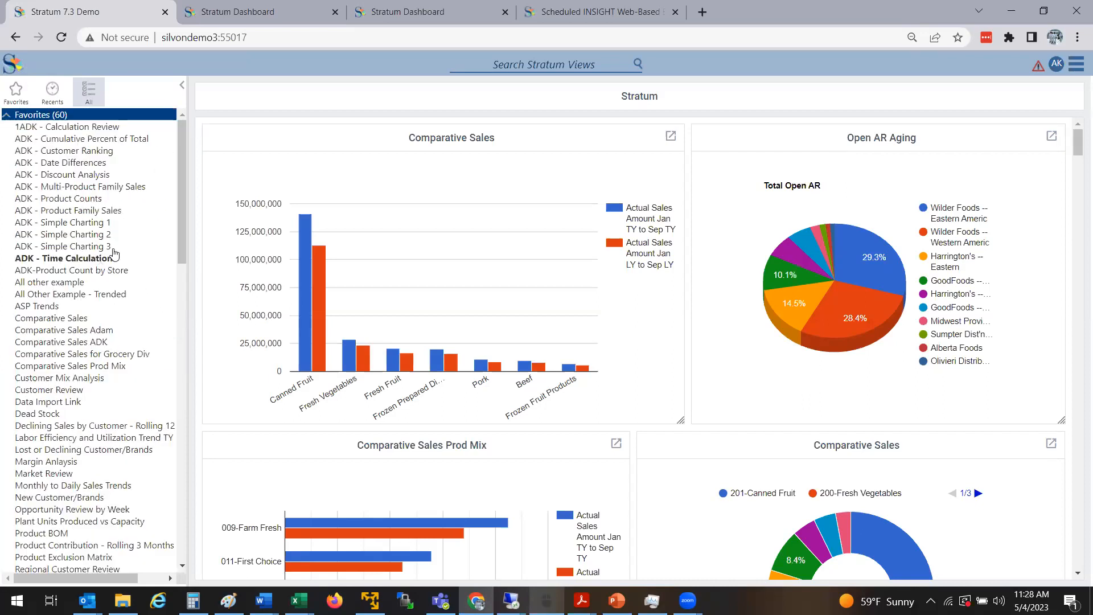
{"action": "left_click", "coordinate": [78, 319]}
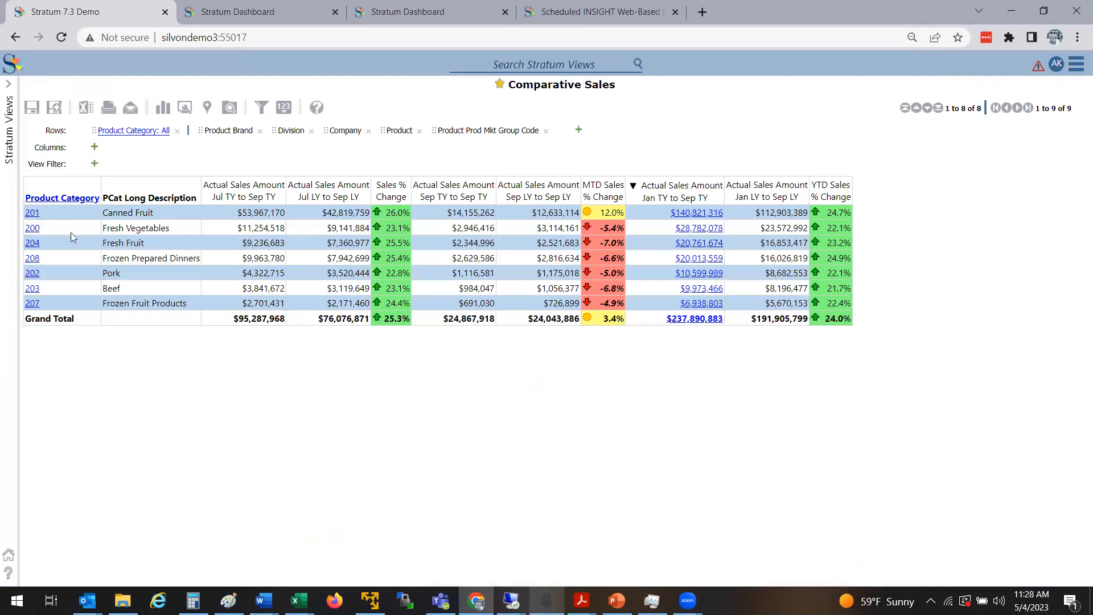
Drill into category 201 Canned Fruit and back up, then reopen Sales Dashboard from the views list
{"action": "left_click", "coordinate": [31, 212]}
{"action": "left_click", "coordinate": [33, 213]}
{"action": "left_click", "coordinate": [5, 132]}
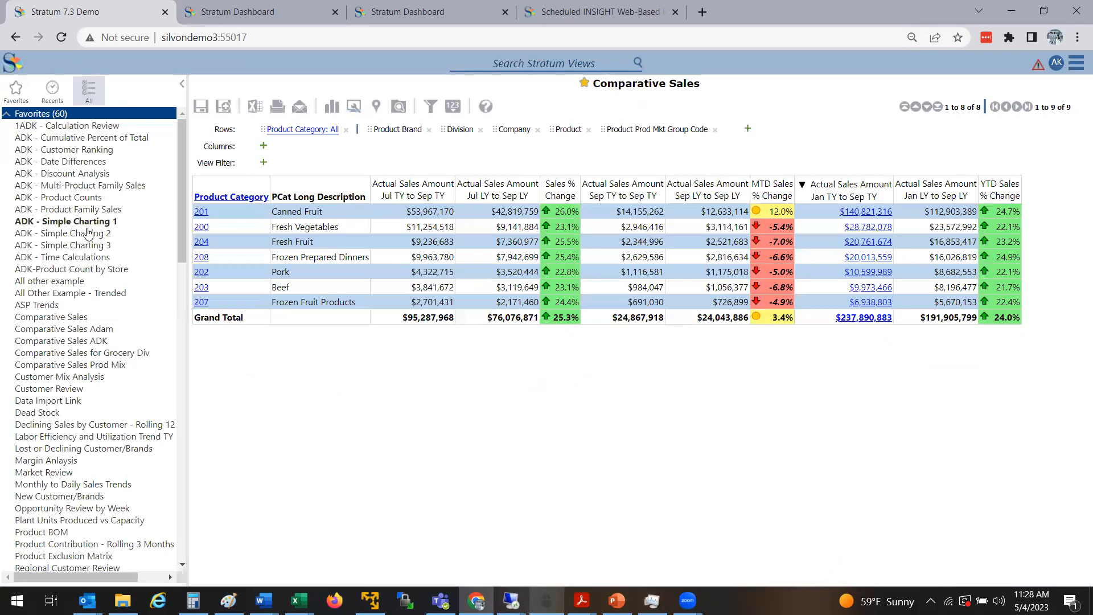
{"action": "scroll", "coordinate": [180, 350], "scroll_direction": "down", "scroll_amount": 2}
{"action": "scroll", "coordinate": [180, 353], "scroll_direction": "down", "scroll_amount": 5}
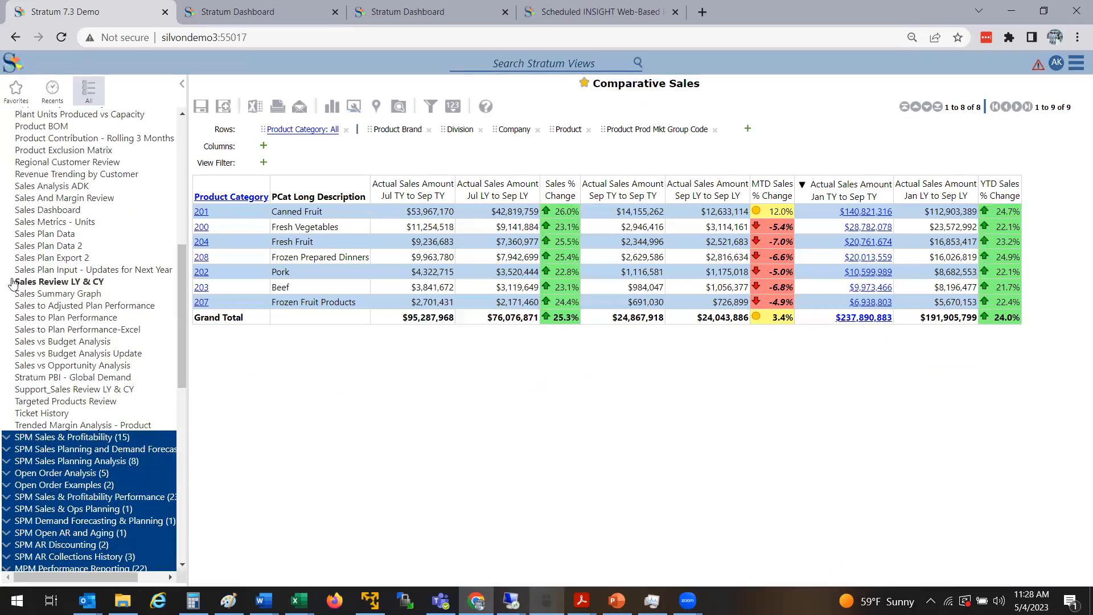
{"action": "left_click", "coordinate": [57, 212]}
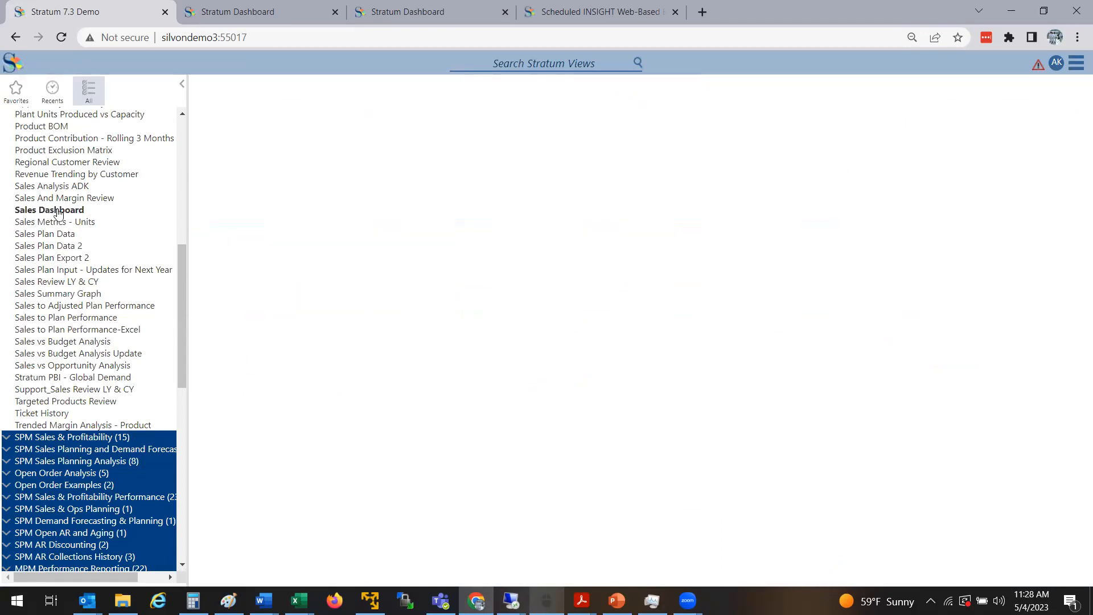